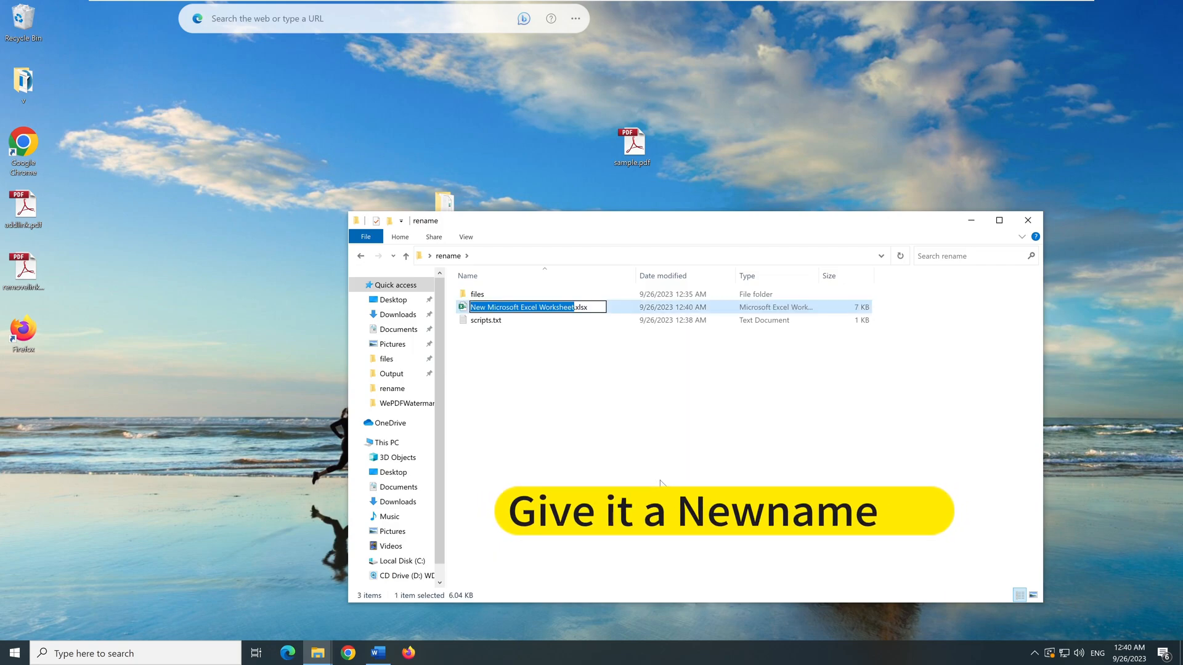
- Name the new Excel worksheet file rename.xlsx and open it
{"action": "type", "text": "rename"}
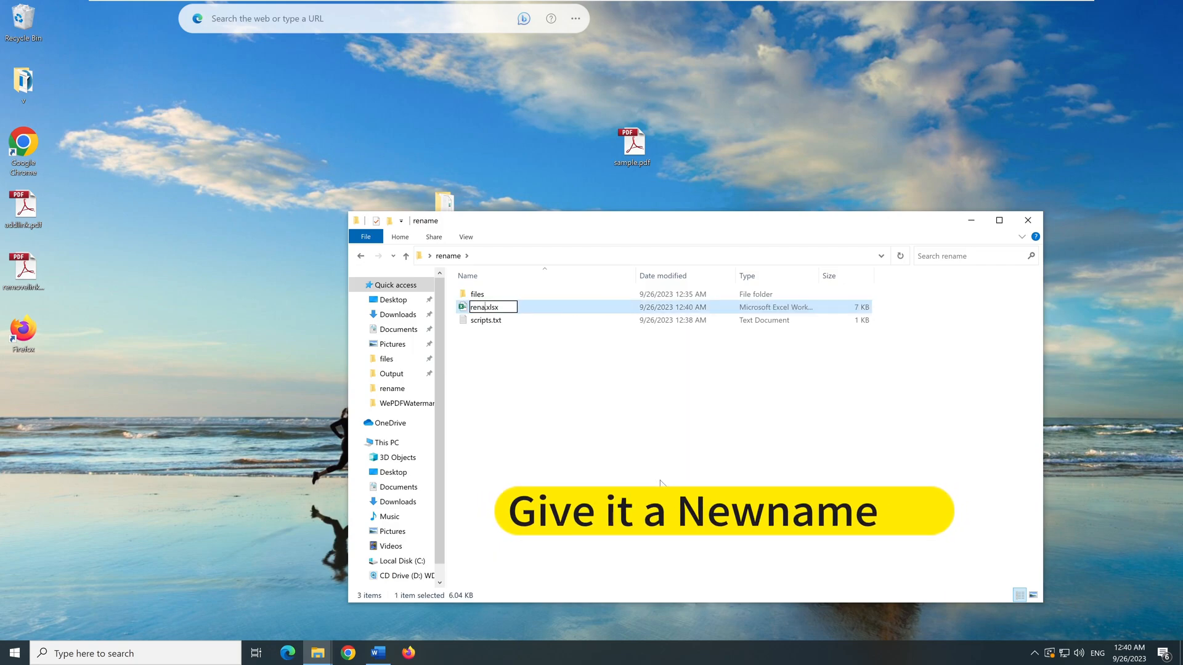
{"action": "key", "text": "Return"}
{"action": "double_click", "coordinate": [546, 308]}
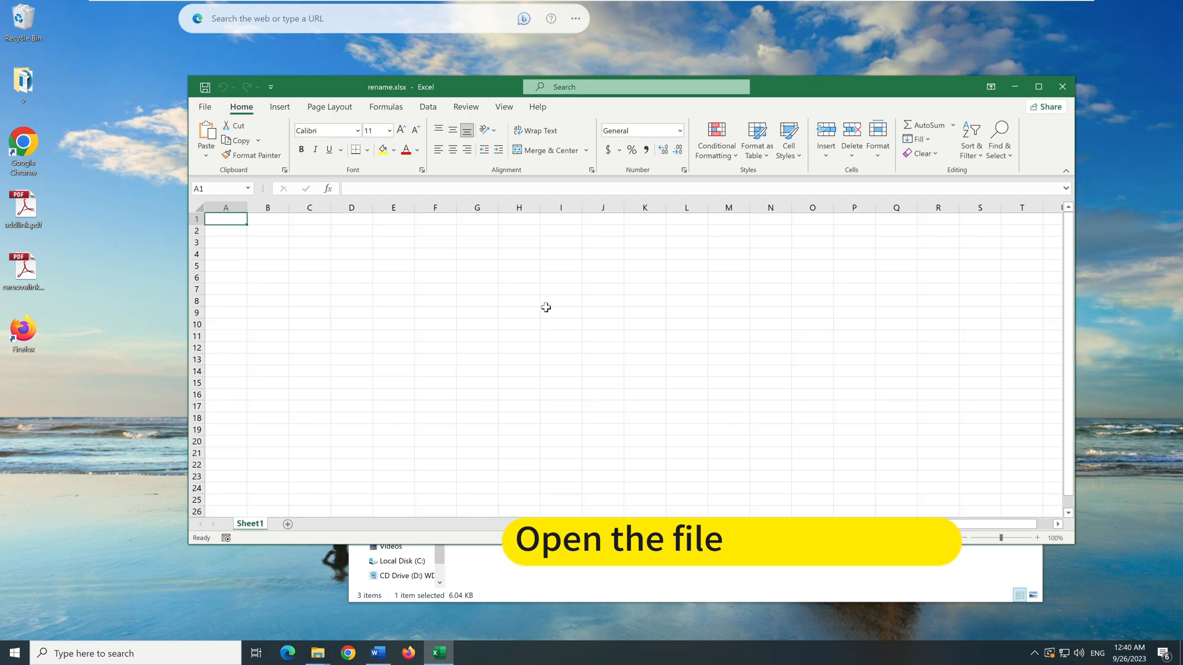
- Enable the Developer tab in Excel's ribbon customization options and save the setting
{"action": "left_click", "coordinate": [205, 107]}
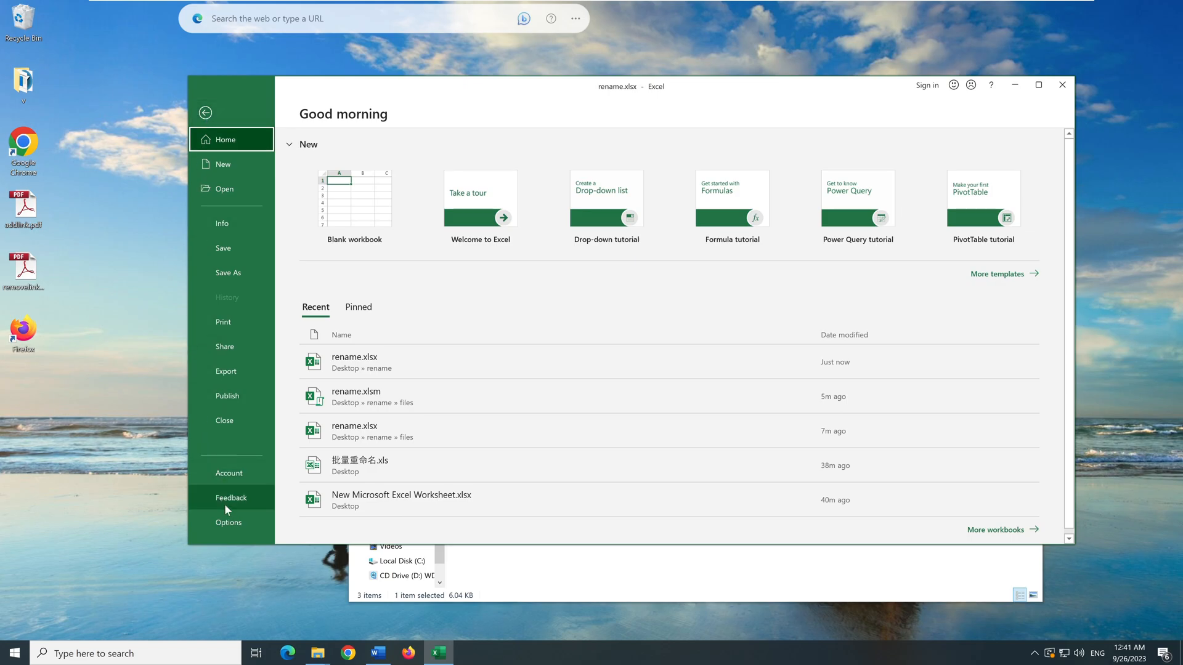
{"action": "left_click", "coordinate": [230, 521]}
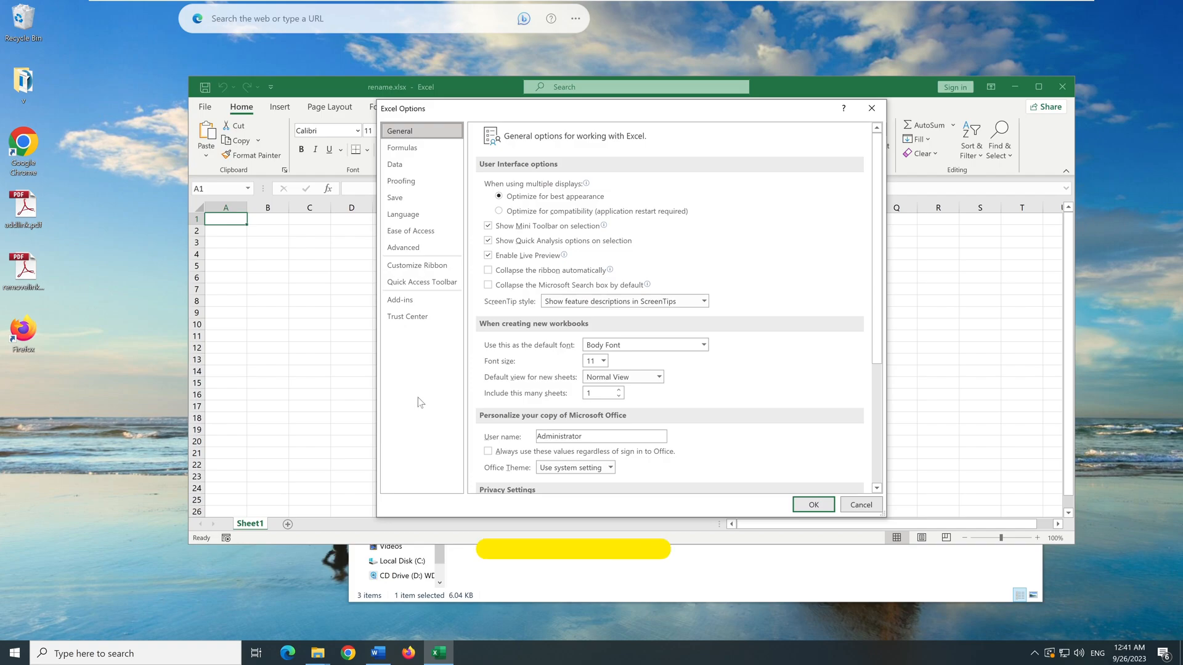
{"action": "left_click", "coordinate": [418, 266]}
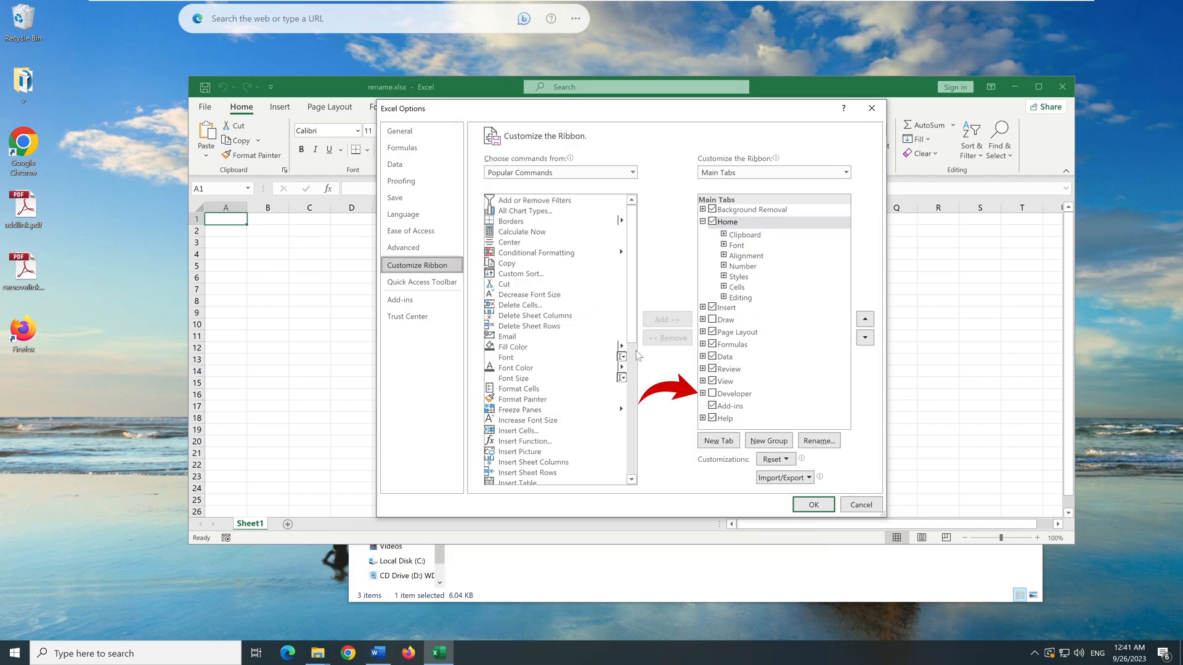
{"action": "left_click", "coordinate": [714, 394]}
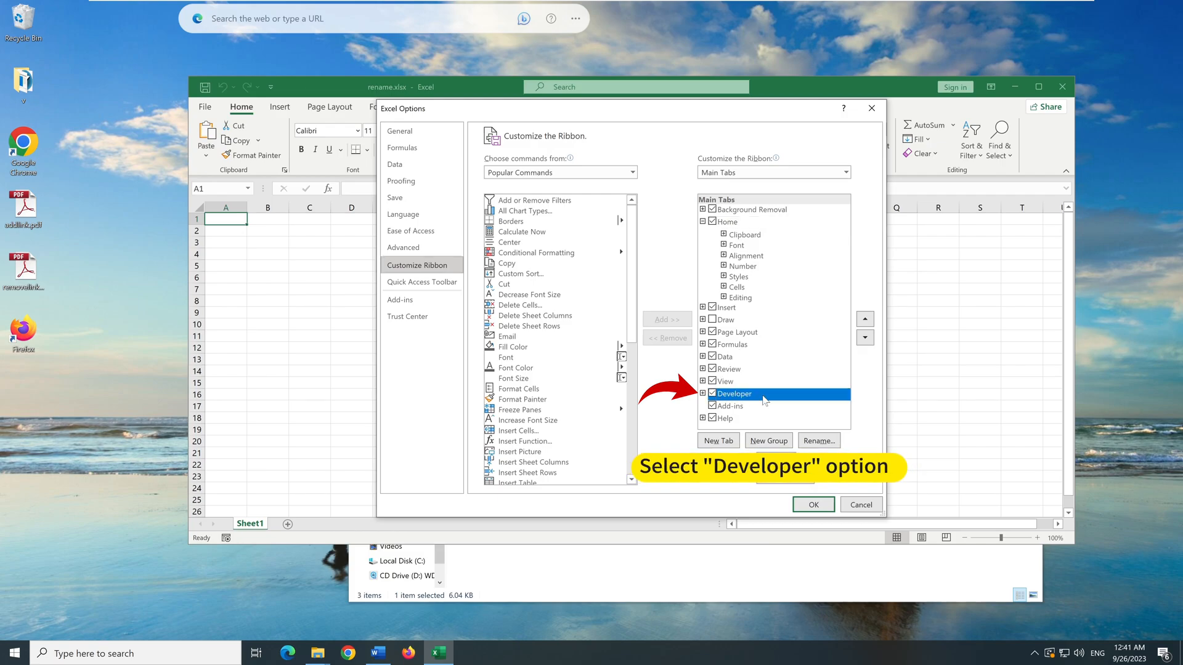
{"action": "left_click", "coordinate": [813, 504]}
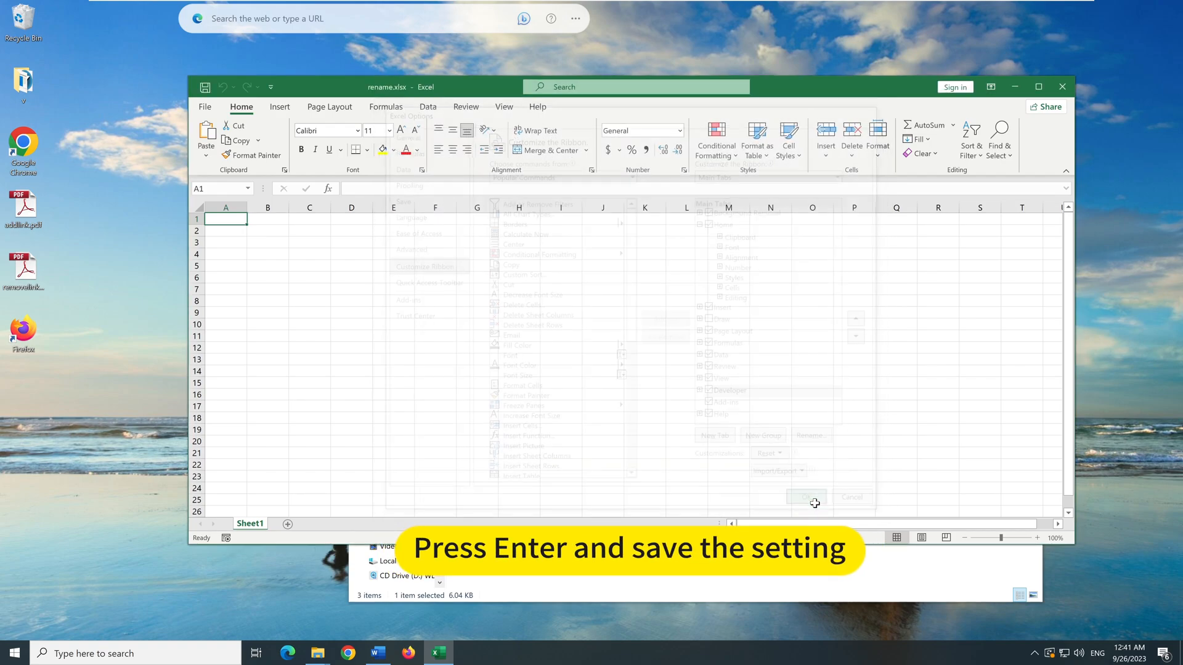
- Widen columns A and B, and enter the headers Old Name in A1 and New Name in B1
{"action": "left_click_drag", "start_coordinate": [249, 212], "coordinate": [356, 209]}
{"action": "double_click", "coordinate": [257, 220]}
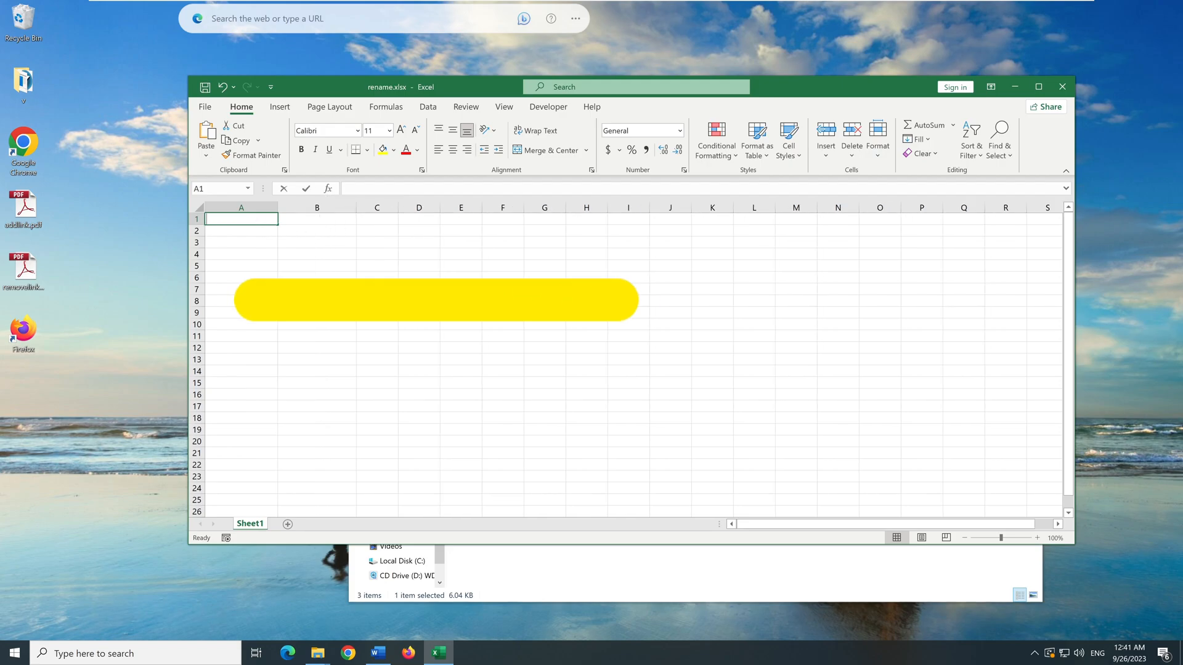
{"action": "type", "text": "O"}
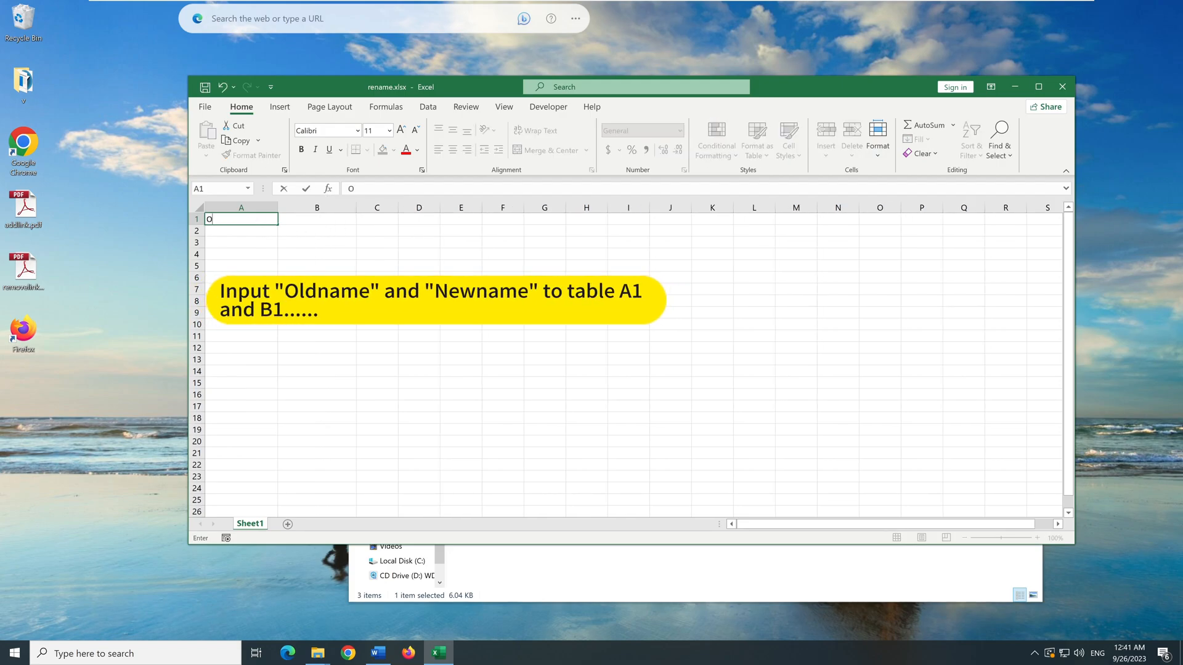
{"action": "type", "text": "ld Name"}
{"action": "left_click", "coordinate": [304, 220]}
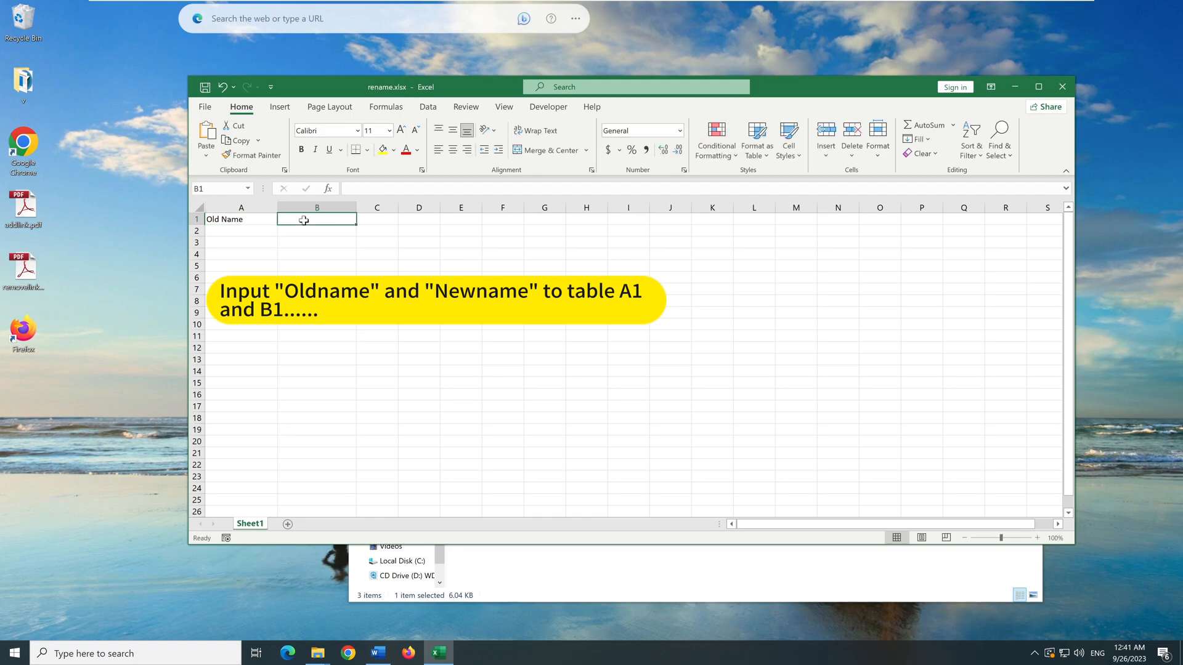
{"action": "type", "text": "N"}
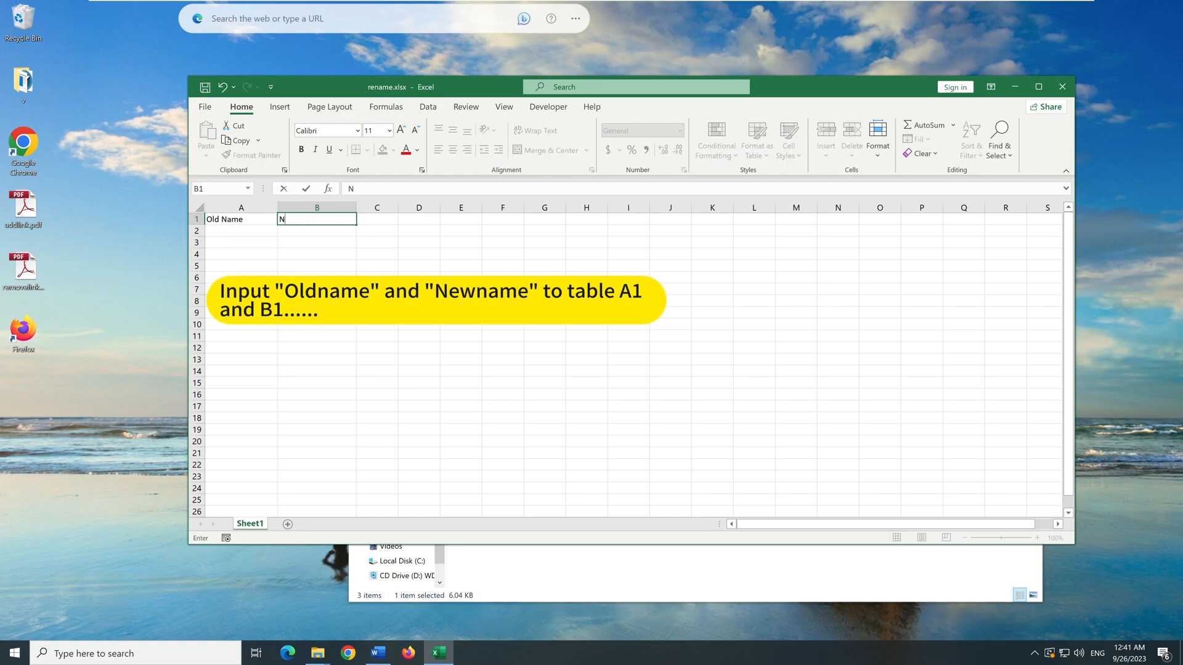
{"action": "type", "text": "ew Name"}
{"action": "left_click", "coordinate": [452, 297]}
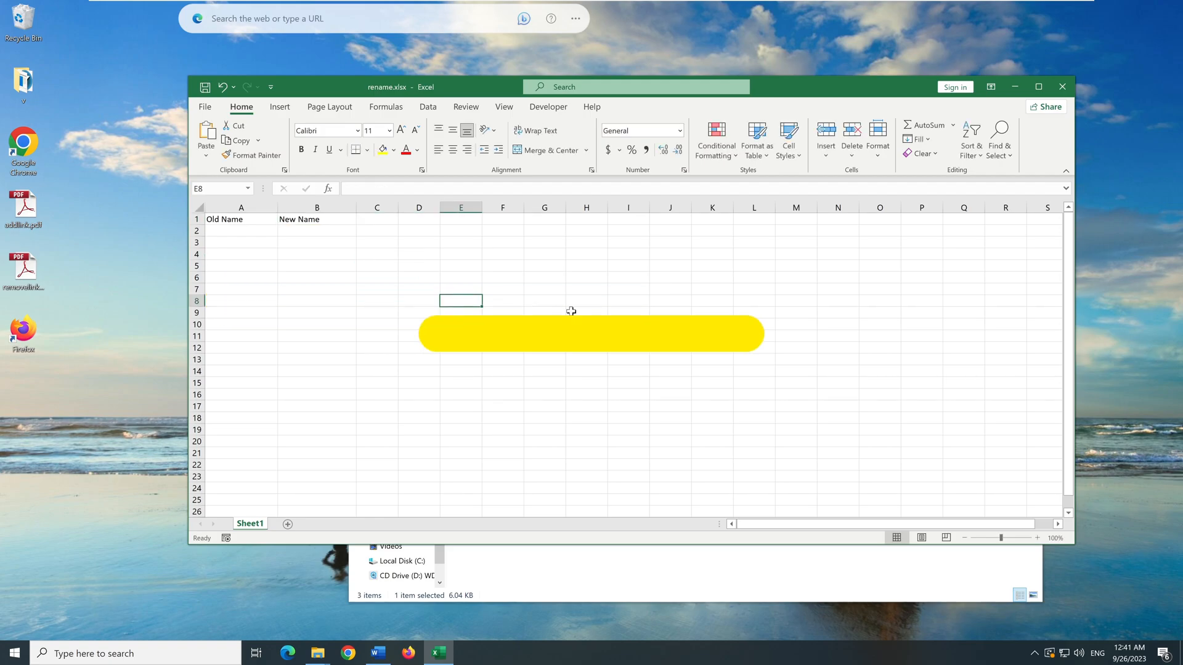
- Draw a form-control button from about E8 to G9 and accept the default macro name Button1_Click
{"action": "left_click", "coordinate": [546, 111]}
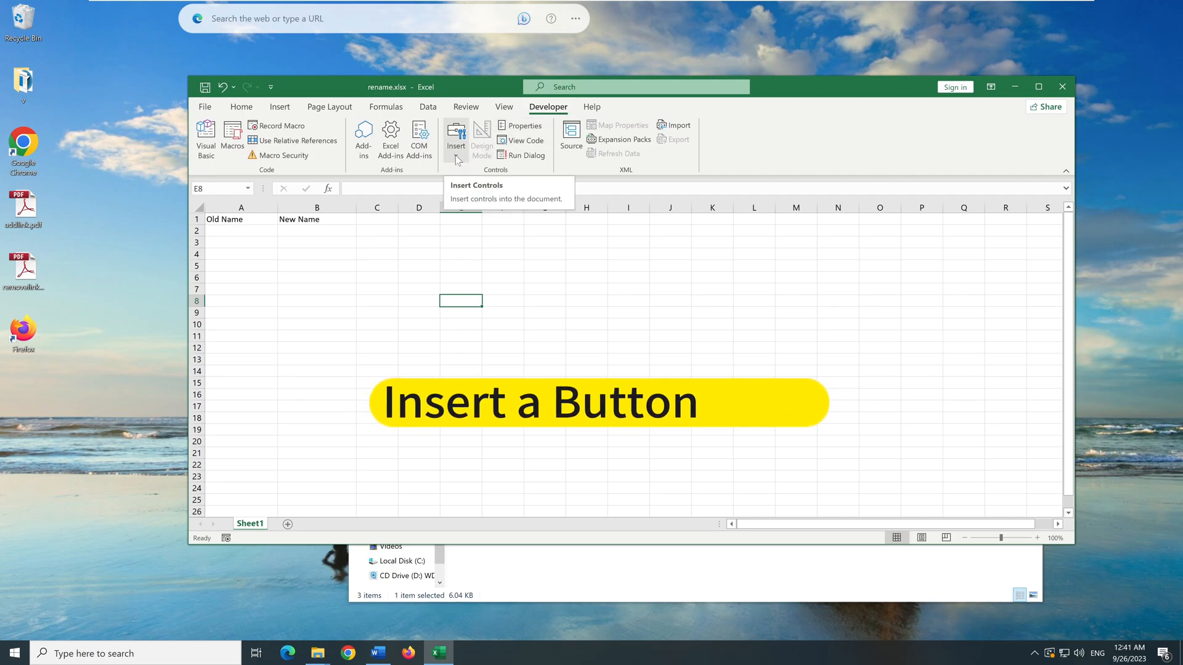
{"action": "left_click", "coordinate": [456, 148]}
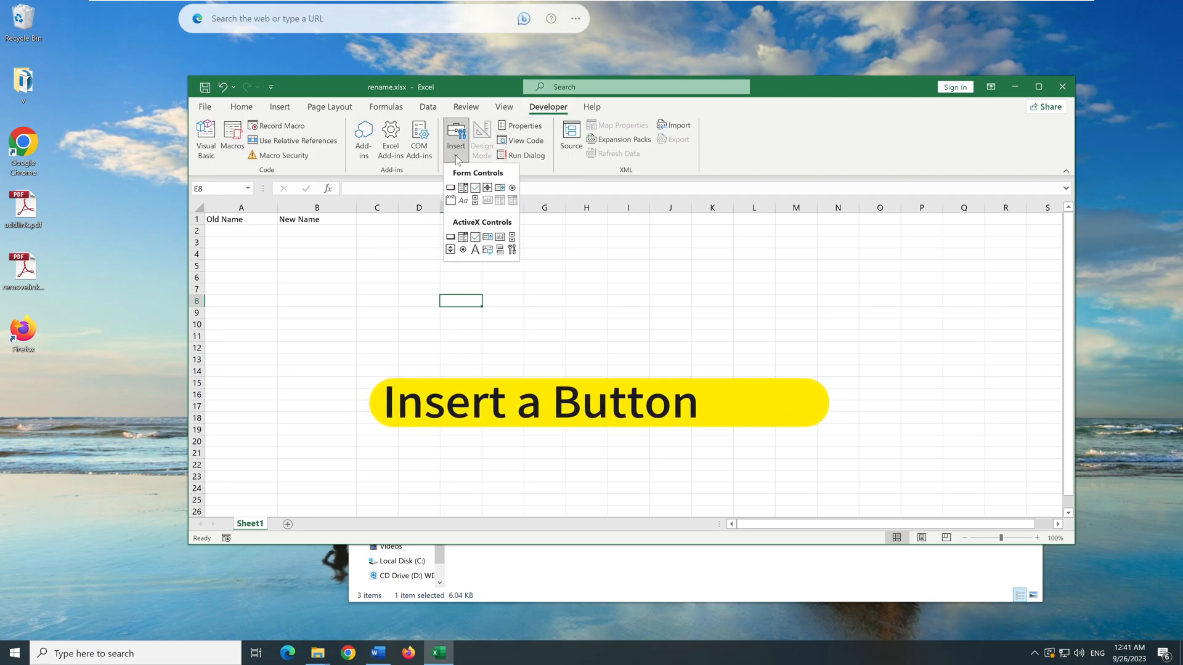
{"action": "left_click", "coordinate": [450, 187]}
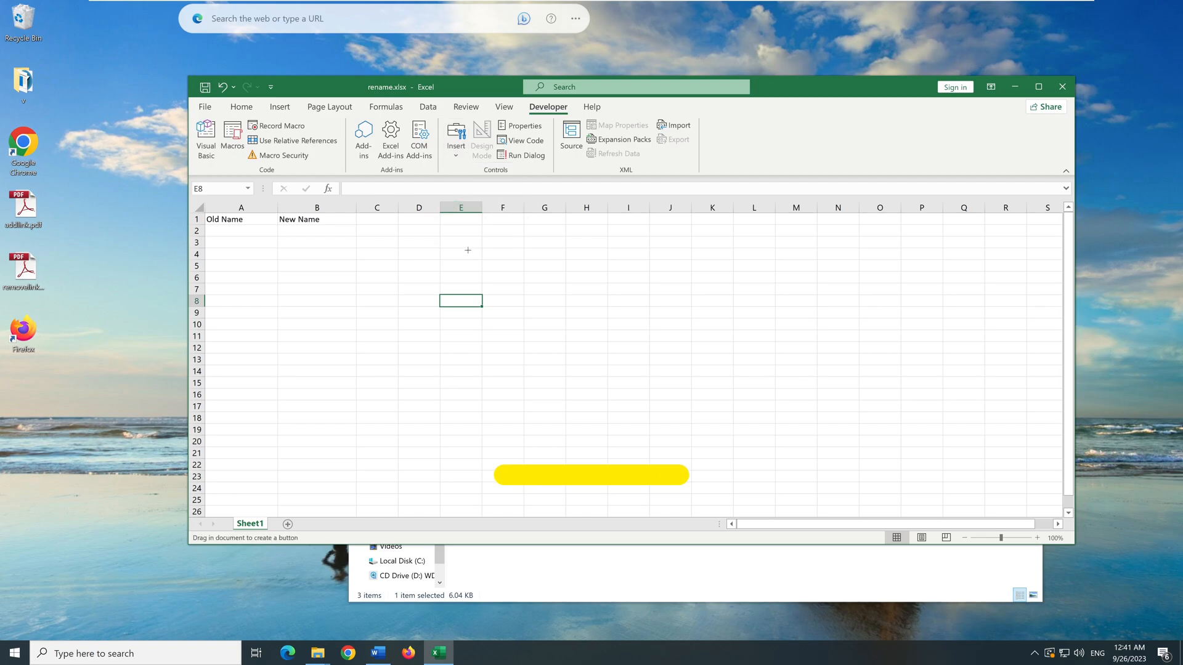
{"action": "left_click_drag", "start_coordinate": [454, 300], "coordinate": [535, 317]}
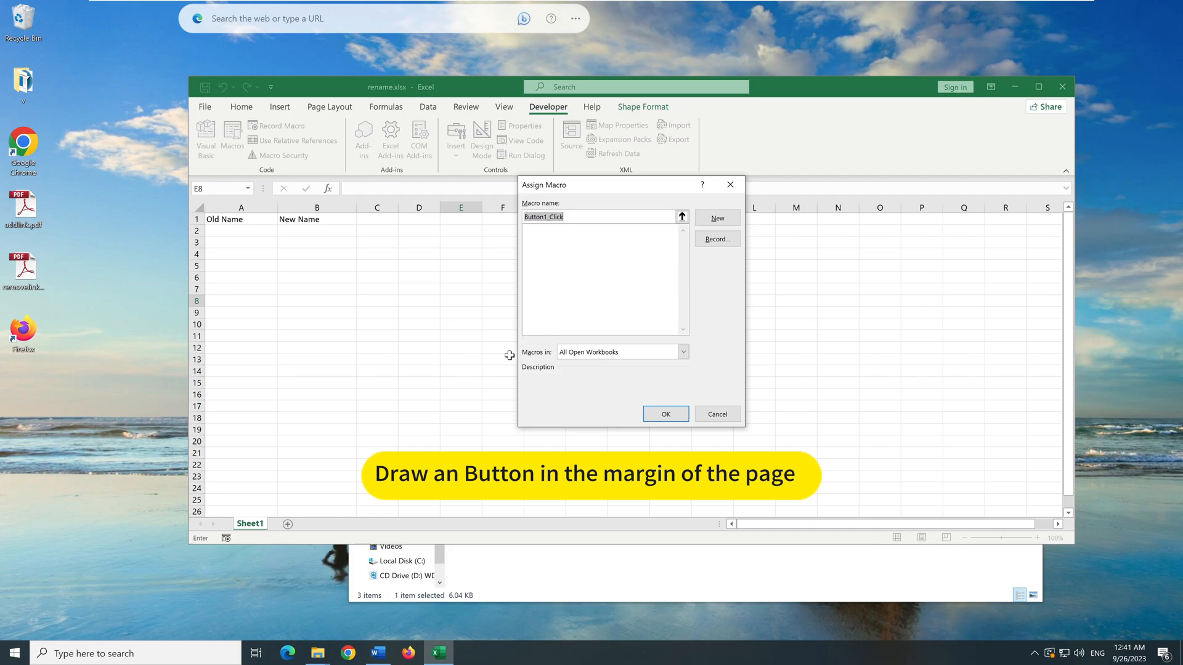
{"action": "left_click", "coordinate": [659, 415]}
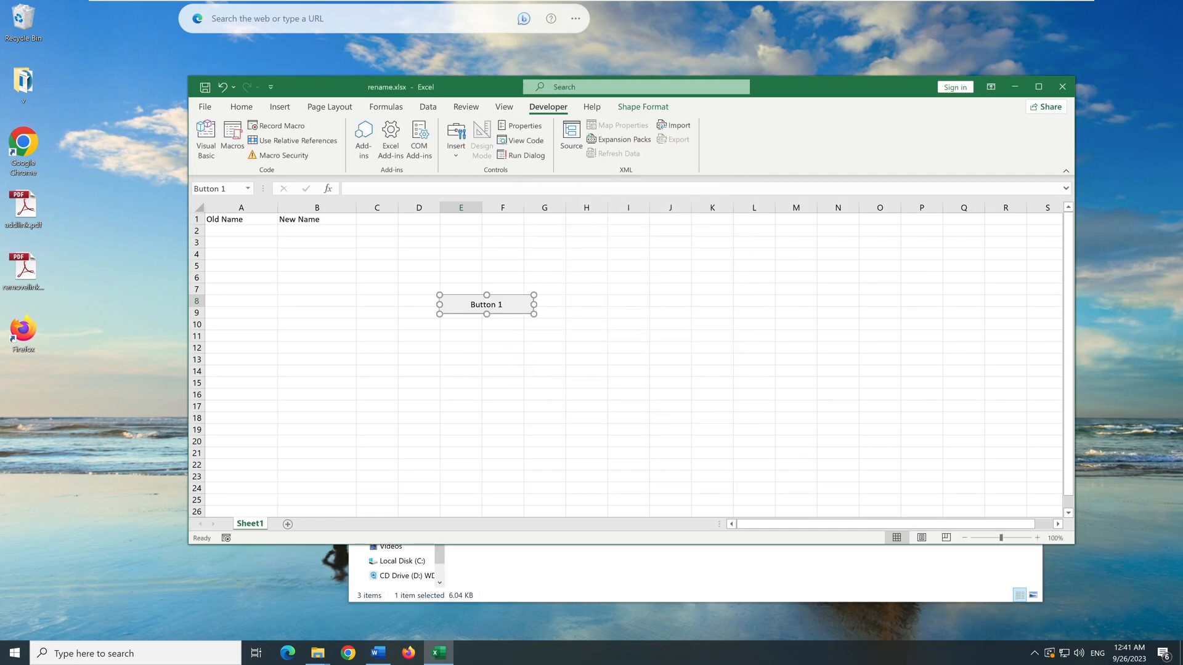
- Replace the button's label text with Rename Now
{"action": "right_click", "coordinate": [502, 305]}
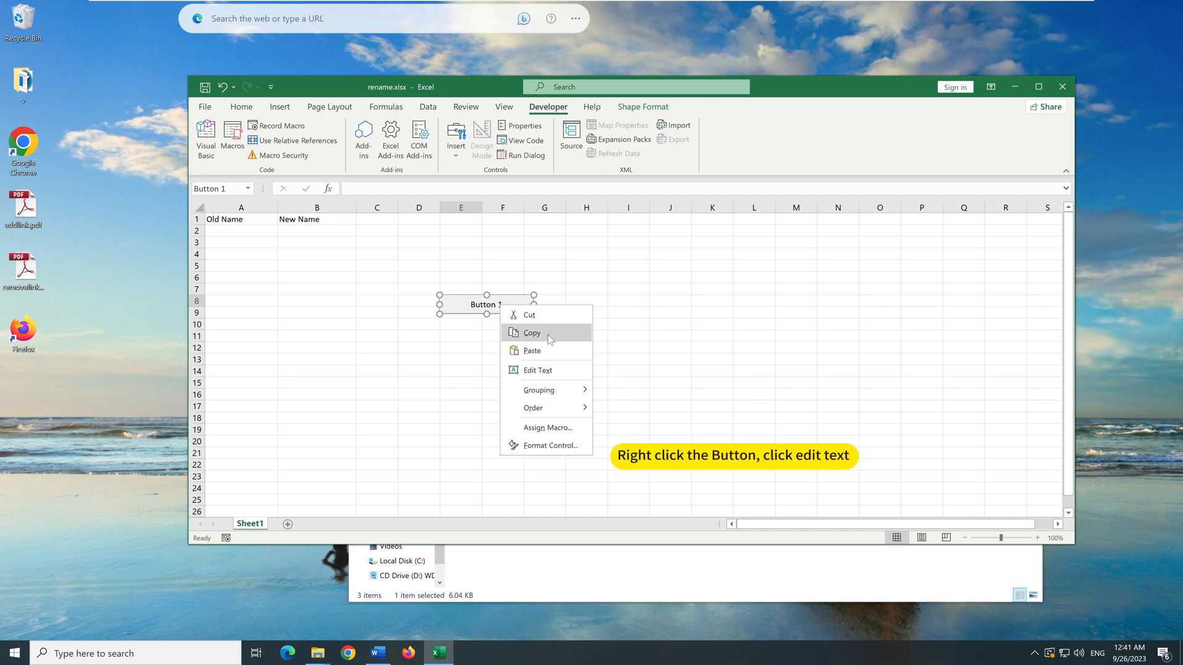
{"action": "left_click", "coordinate": [545, 370]}
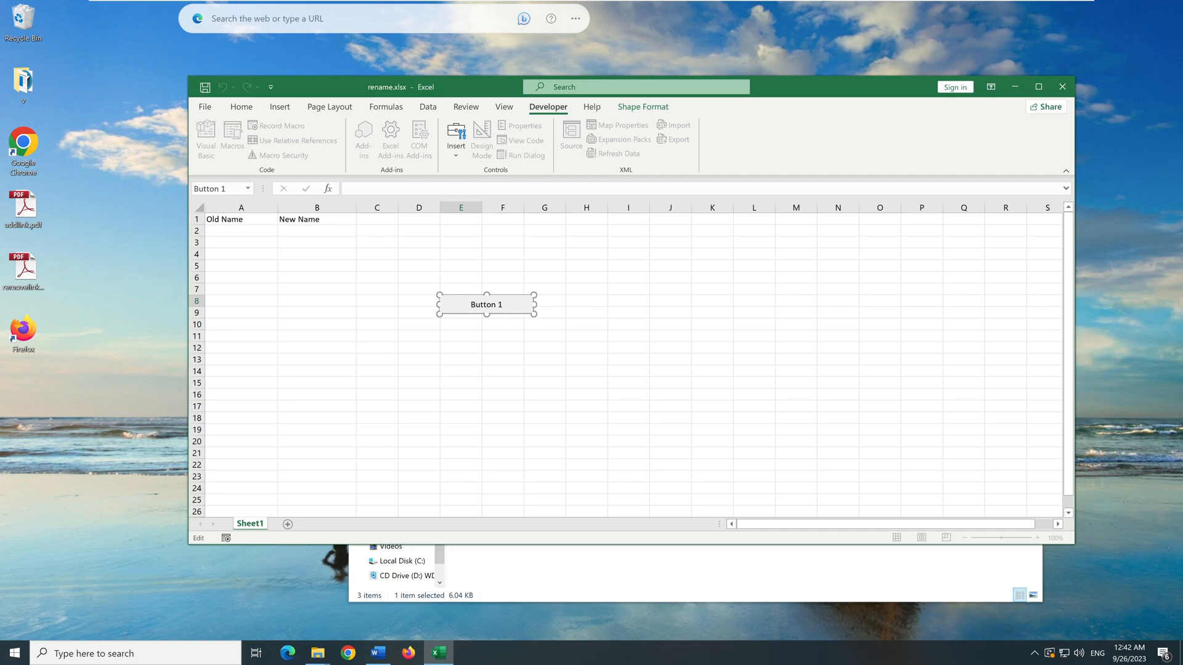
{"action": "type", "text": "Rena"}
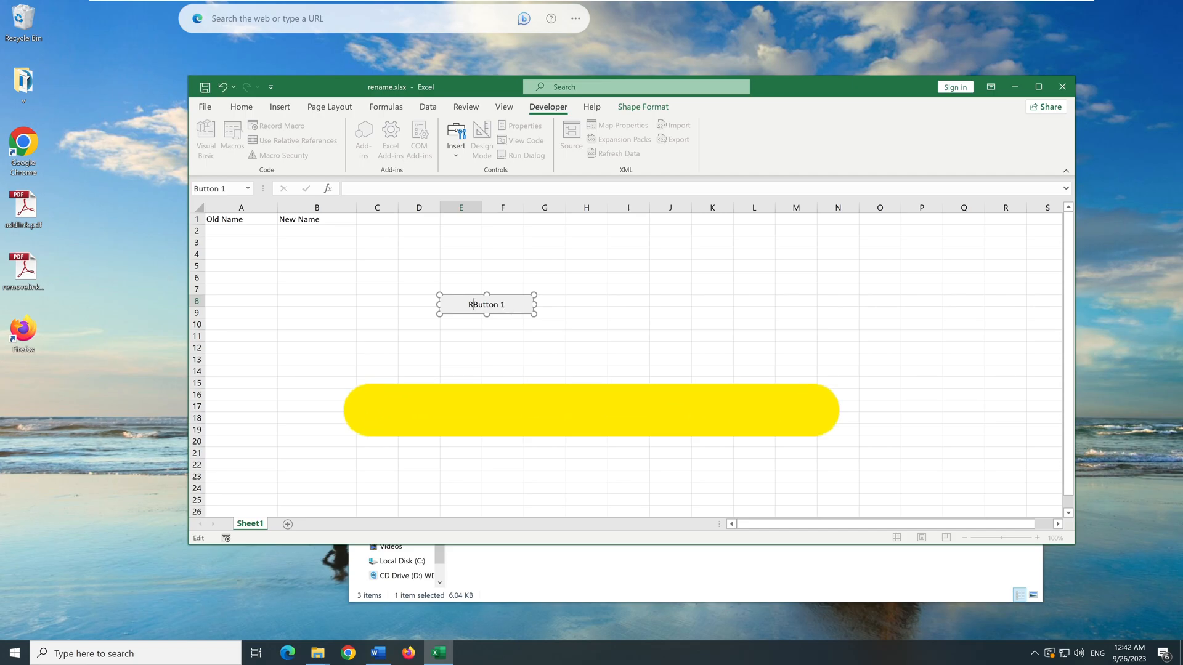
{"action": "type", "text": "me Now"}
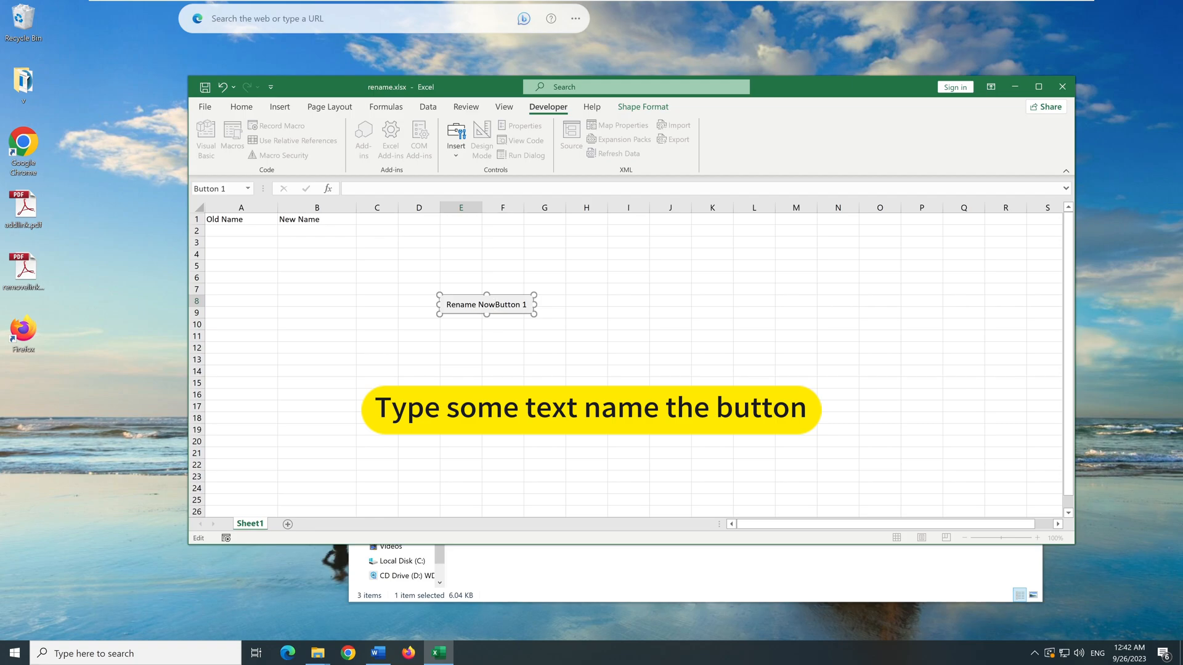
{"action": "key", "text": "shift+Right"}
{"action": "key", "text": "shift+Right"}
{"action": "key", "text": "shift+Right"}
{"action": "key", "text": "shift+Right"}
{"action": "key", "text": "shift+Right"}
{"action": "key", "text": "shift+Right"}
{"action": "key", "text": "Delete"}
{"action": "left_click", "coordinate": [546, 333]}
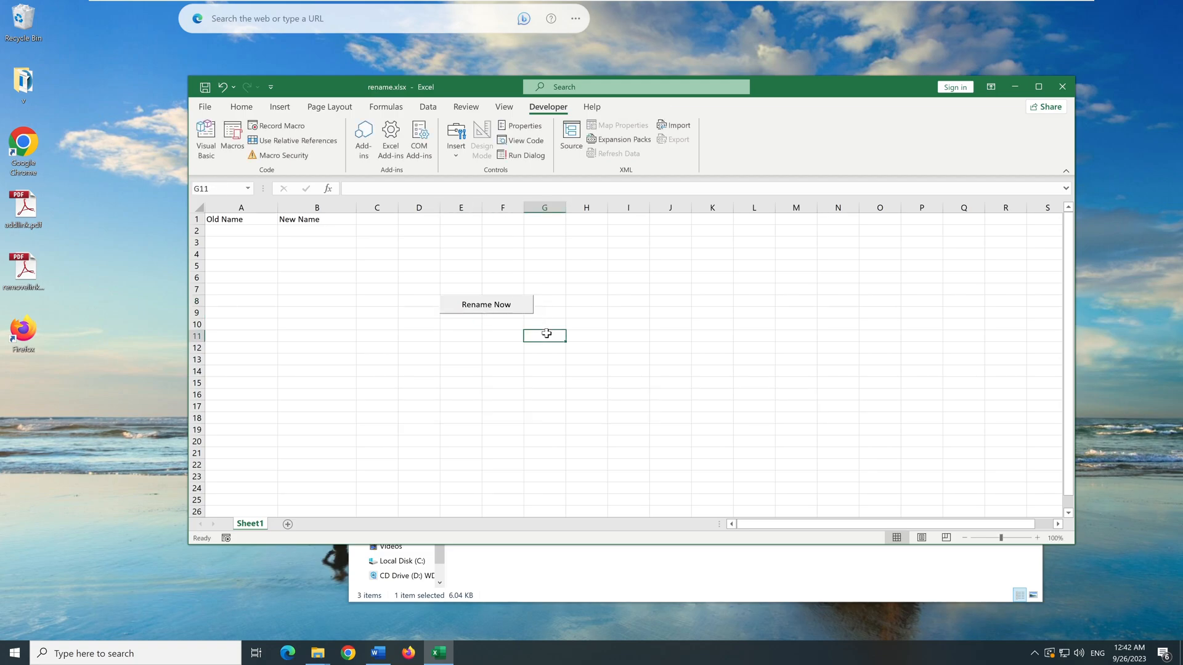
- Create a new macro for the Rename Now button from its macro assignment
{"action": "right_click", "coordinate": [504, 305]}
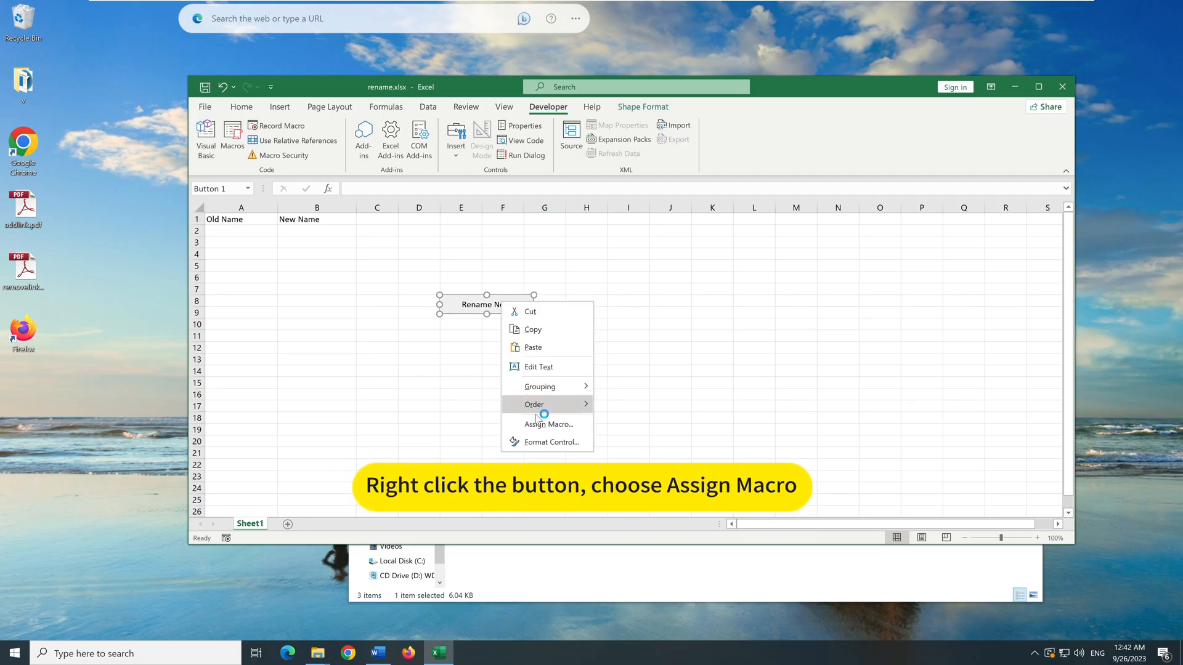
{"action": "left_click", "coordinate": [538, 425]}
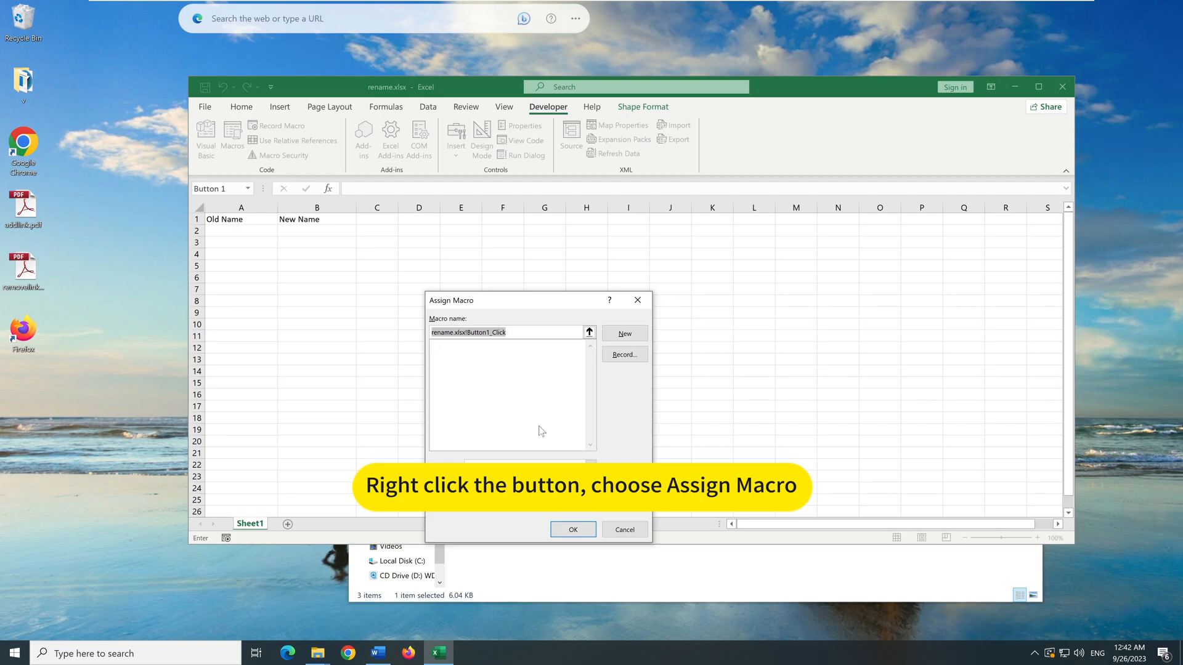
{"action": "left_click", "coordinate": [624, 333]}
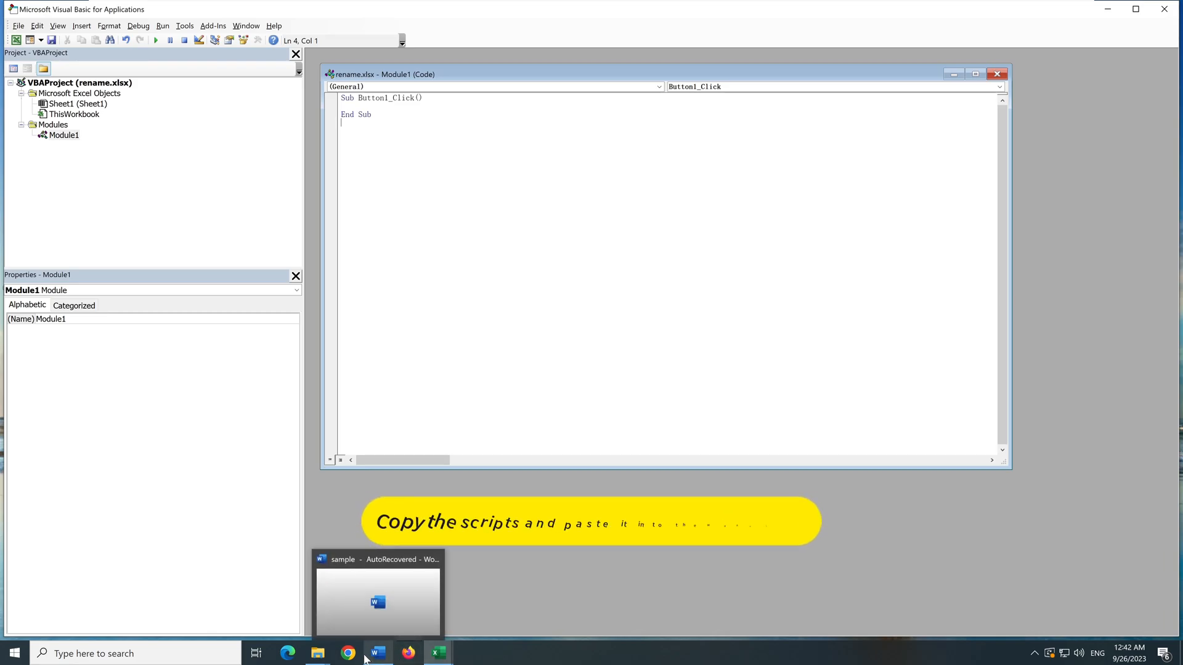
- Open scripts.txt from the rename folder in File Explorer, copy its entire script, and close the file
{"action": "mouse_move", "coordinate": [321, 658]}
{"action": "left_click", "coordinate": [371, 624]}
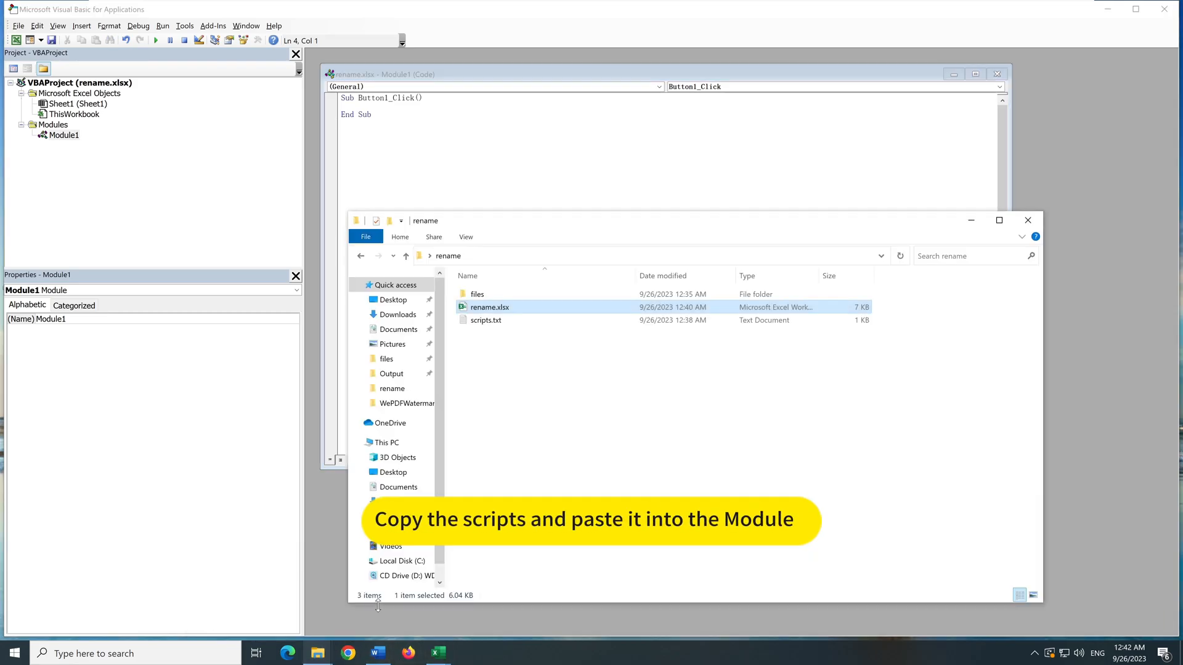
{"action": "double_click", "coordinate": [487, 321]}
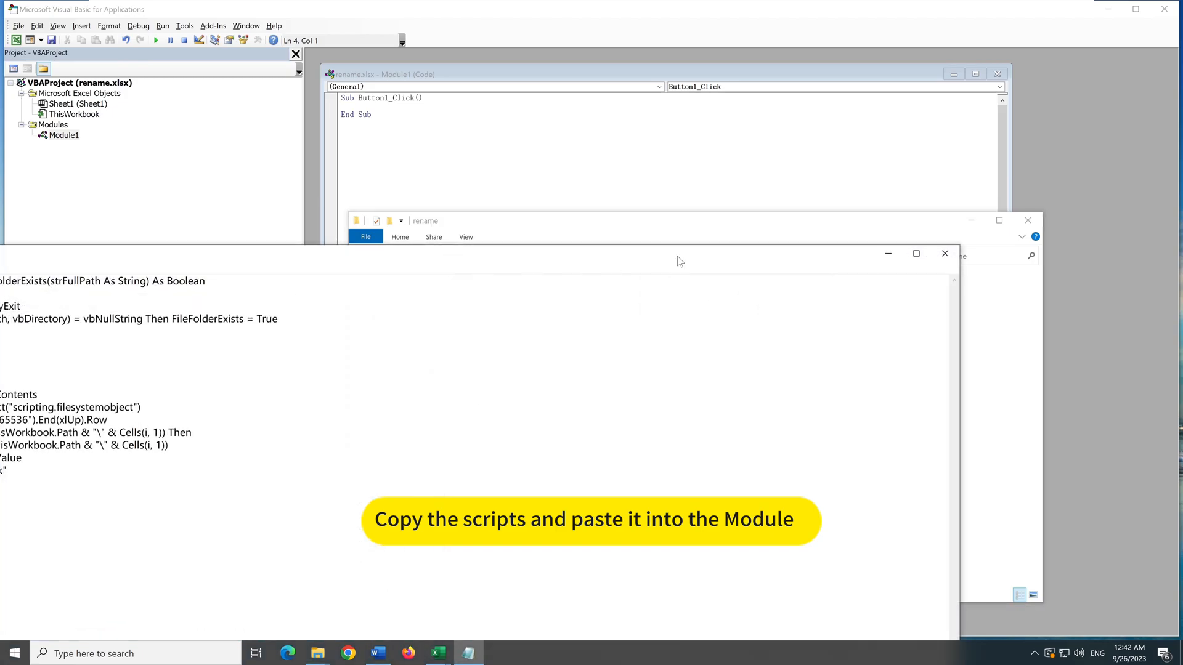
{"action": "left_click_drag", "start_coordinate": [630, 260], "coordinate": [827, 210]}
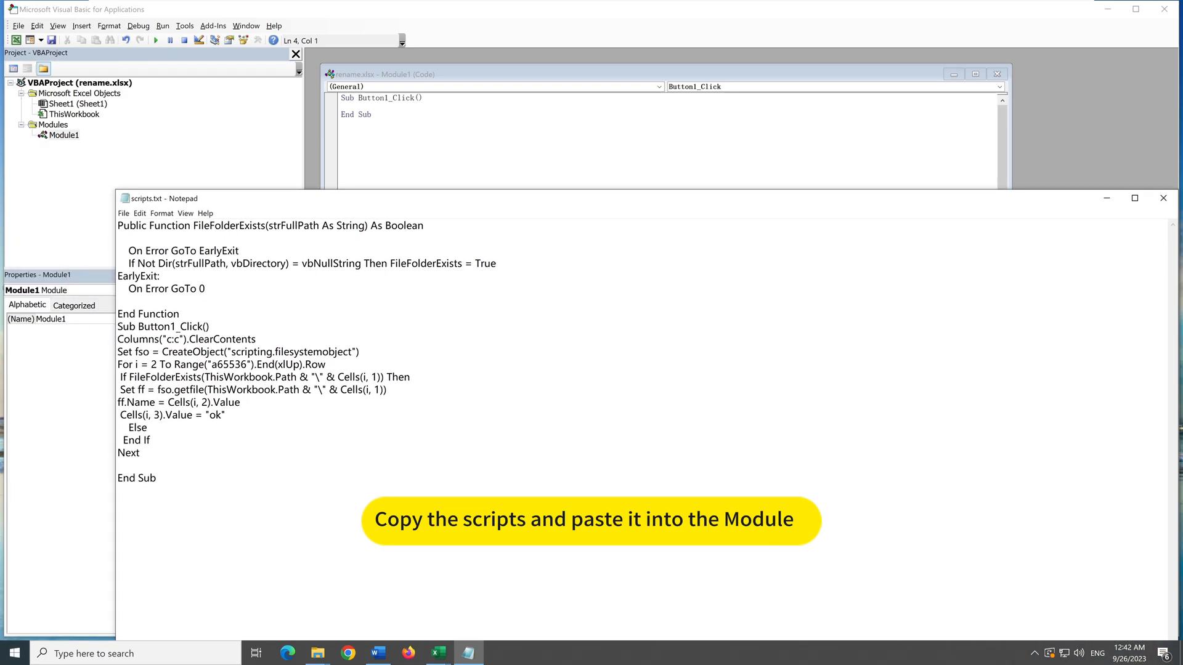
{"action": "left_click_drag", "start_coordinate": [157, 479], "coordinate": [117, 225]}
{"action": "right_click", "coordinate": [145, 250]}
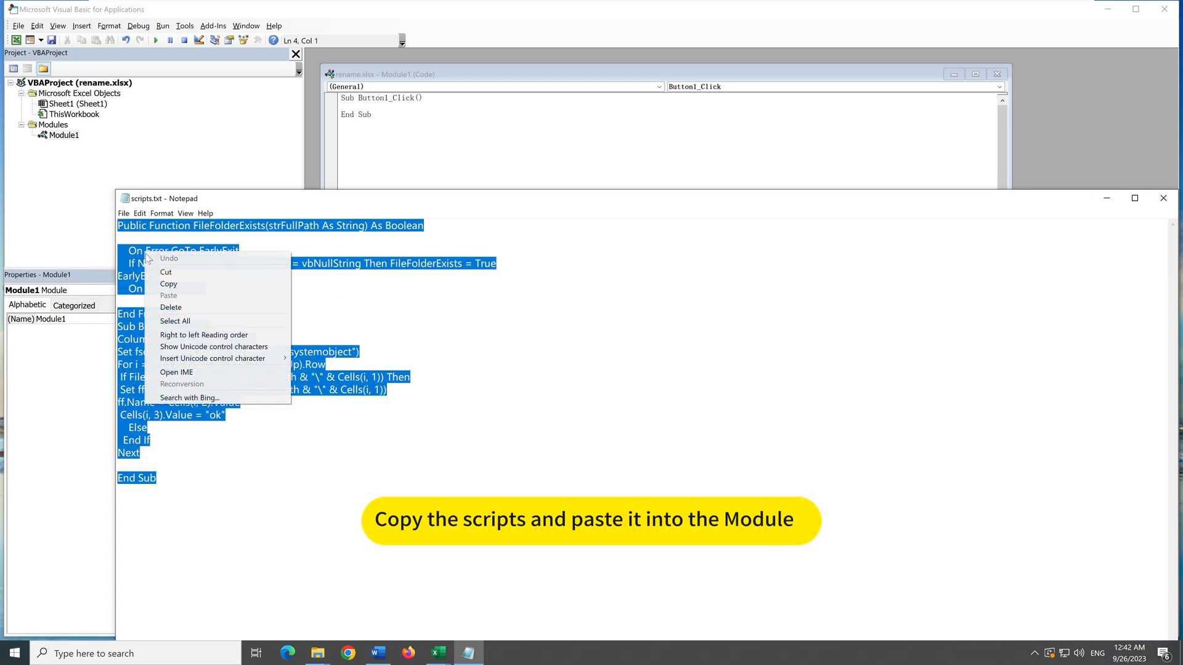
{"action": "left_click", "coordinate": [172, 283]}
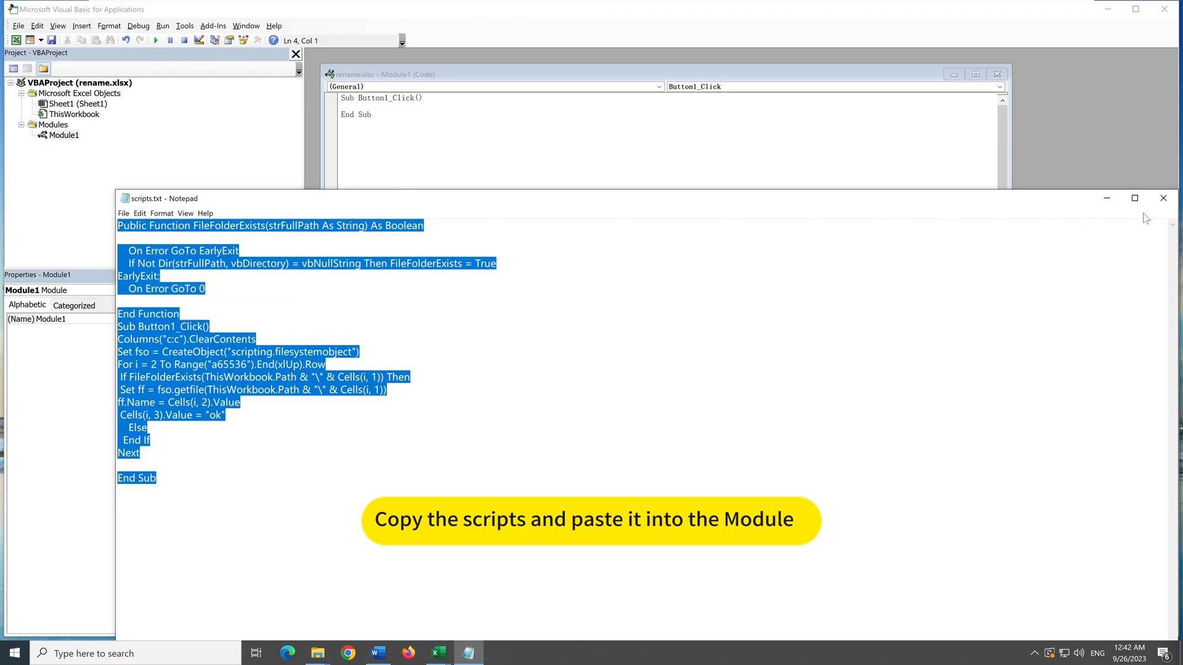
{"action": "left_click", "coordinate": [1163, 199]}
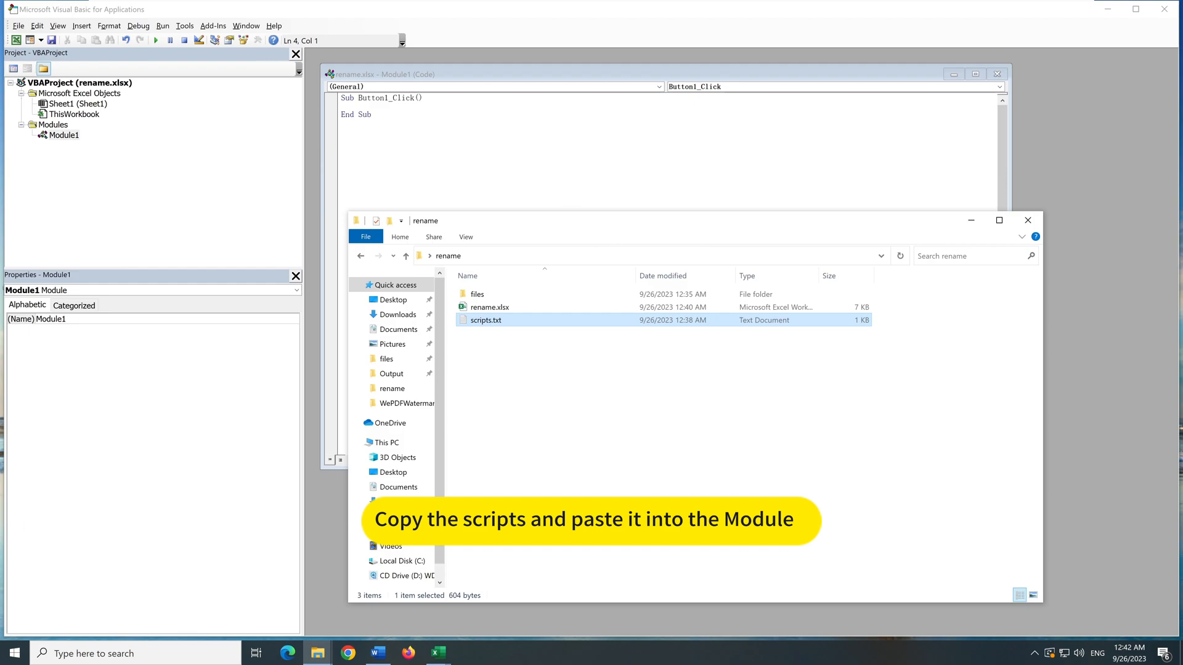
- Replace all code in Module1 with the copied script and close the module's code window
{"action": "left_click", "coordinate": [554, 162]}
{"action": "key", "text": "ctrl+a"}
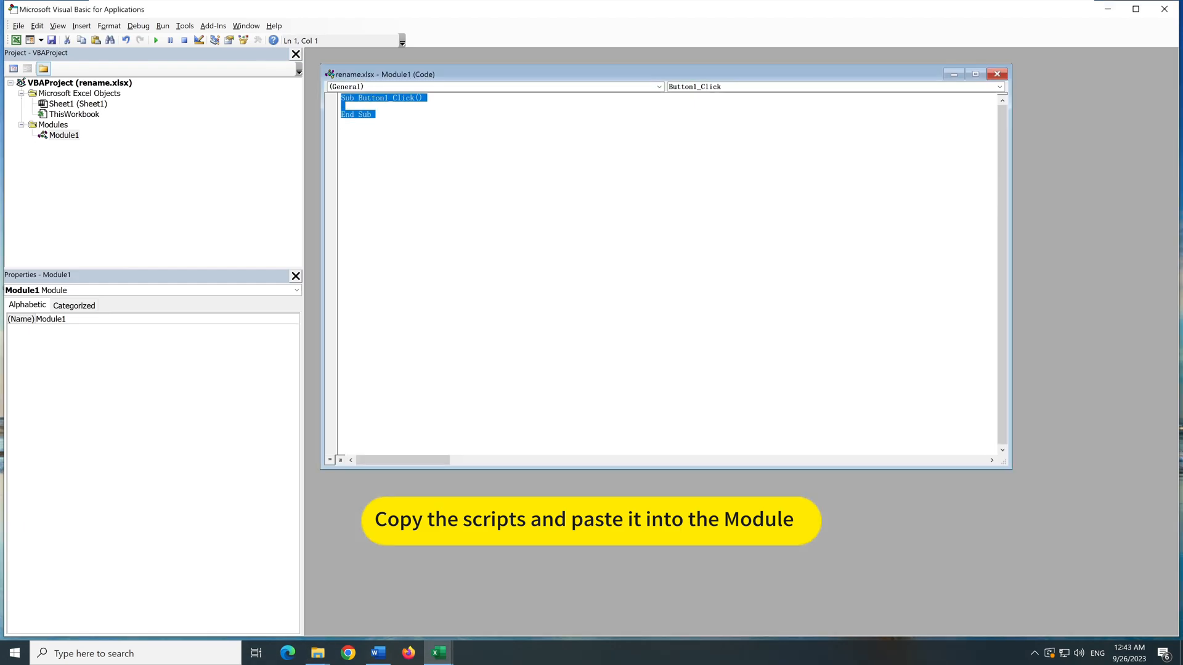
{"action": "right_click", "coordinate": [362, 102]}
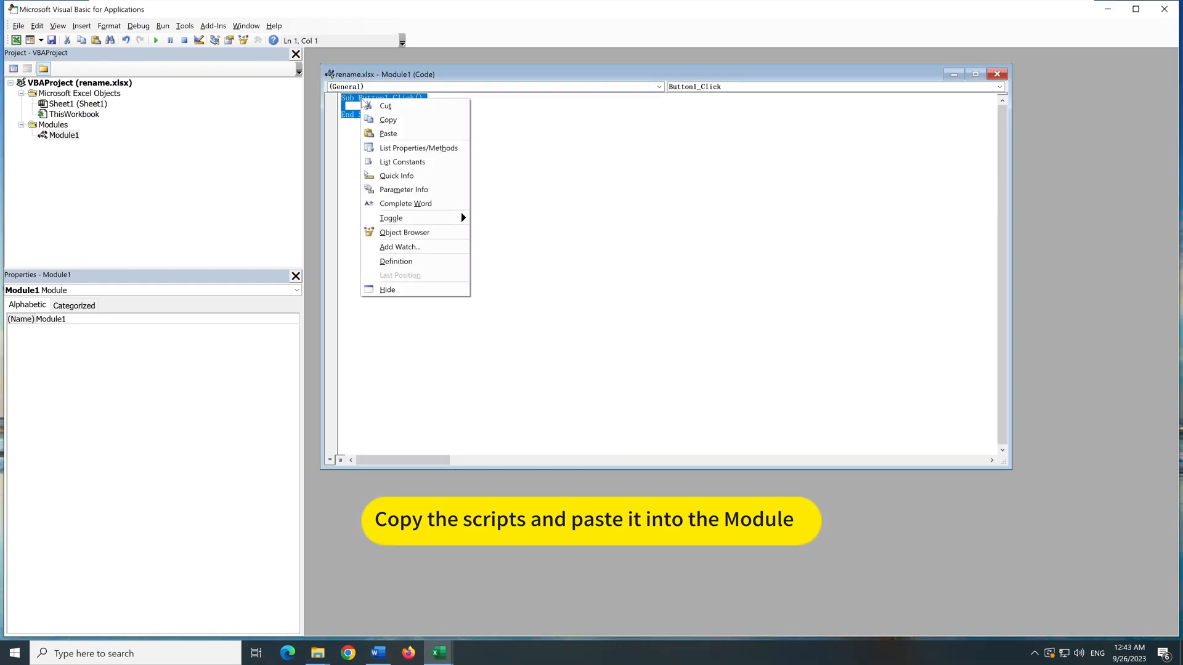
{"action": "left_click", "coordinate": [383, 131]}
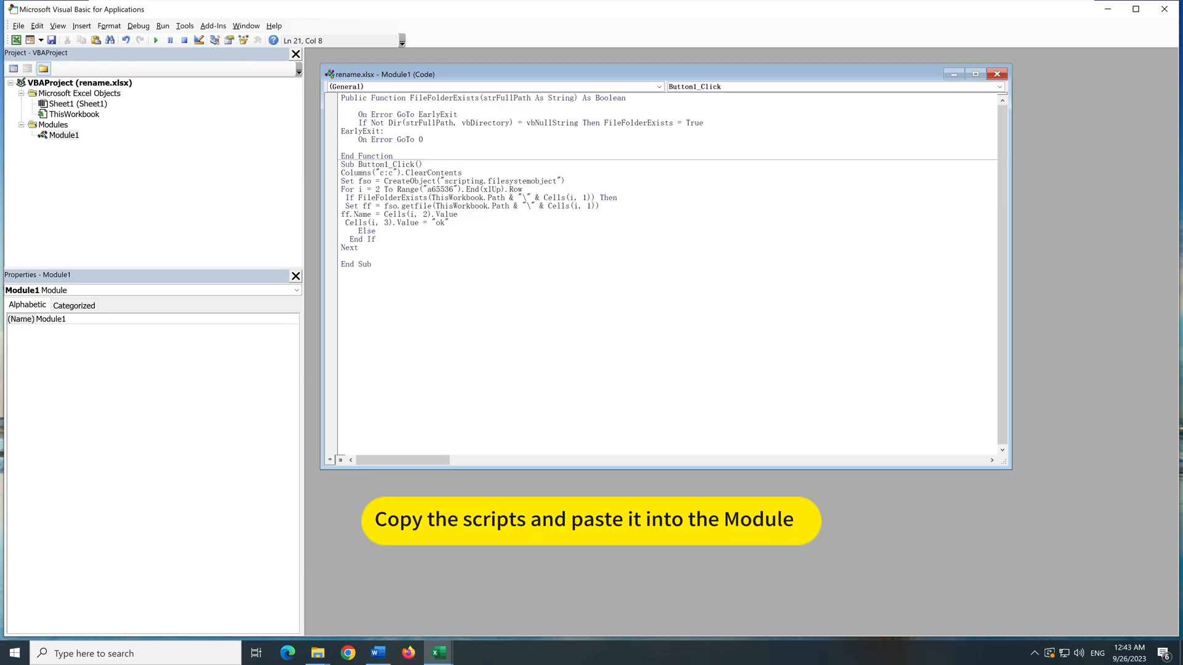
{"action": "left_click", "coordinate": [998, 74]}
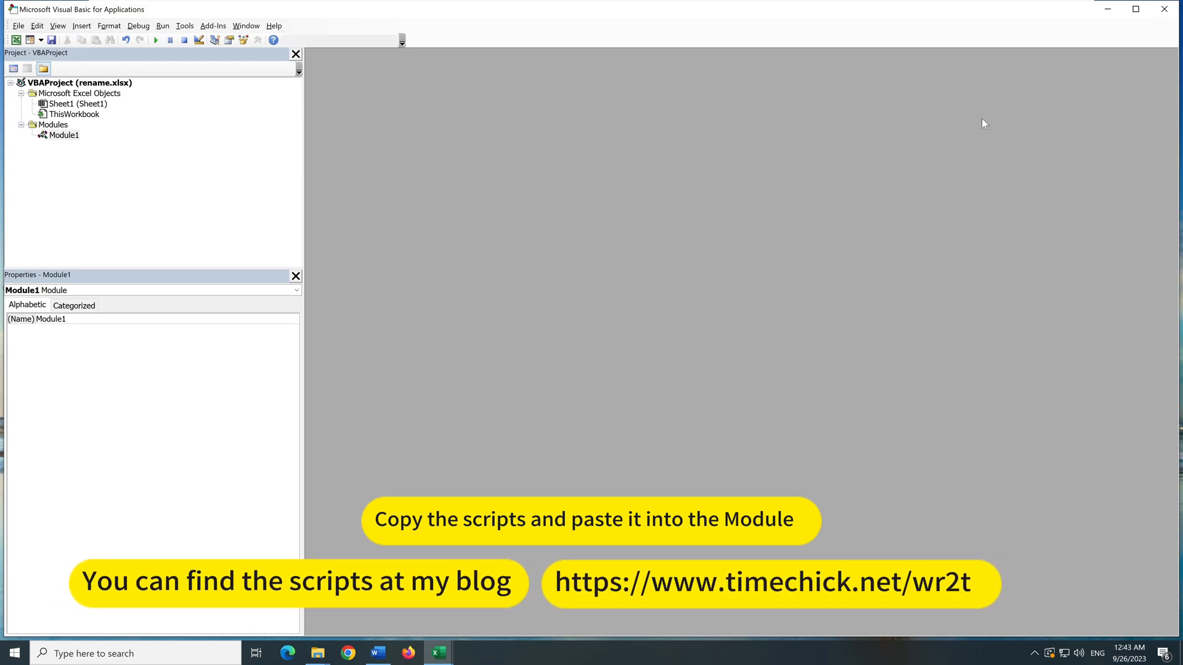
- Close the VBA editor and save the workbook in the rename folder as Excel Macro-Enabled Workbook rename.xlsm
{"action": "left_click", "coordinate": [1164, 10]}
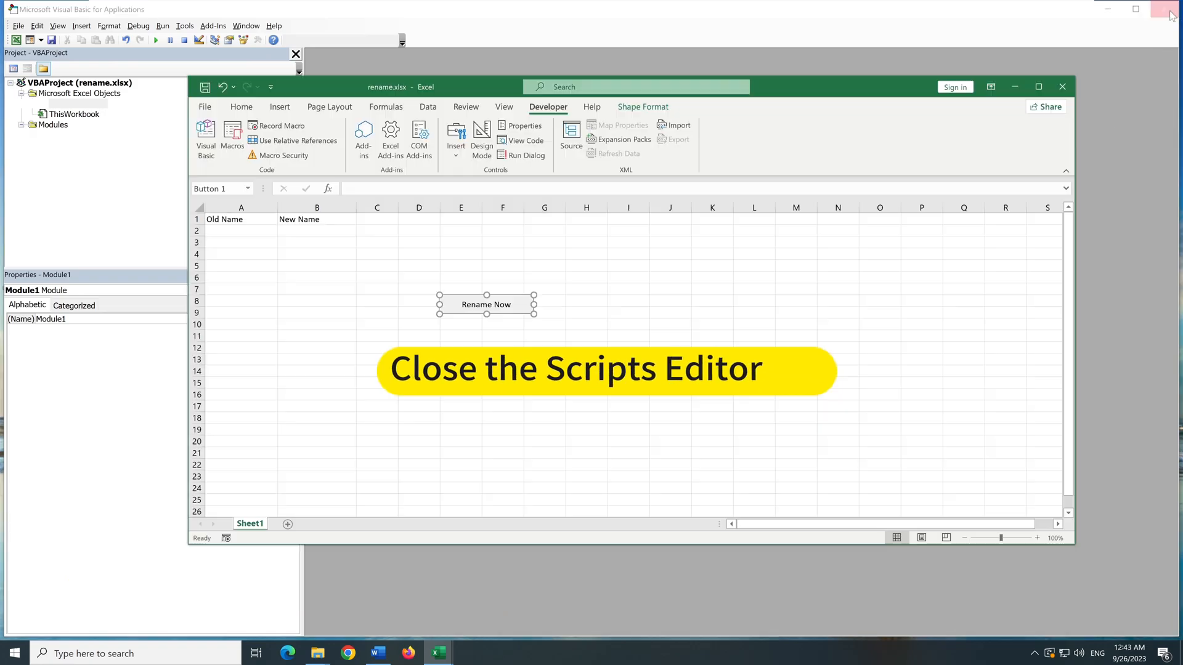
{"action": "left_click", "coordinate": [585, 334]}
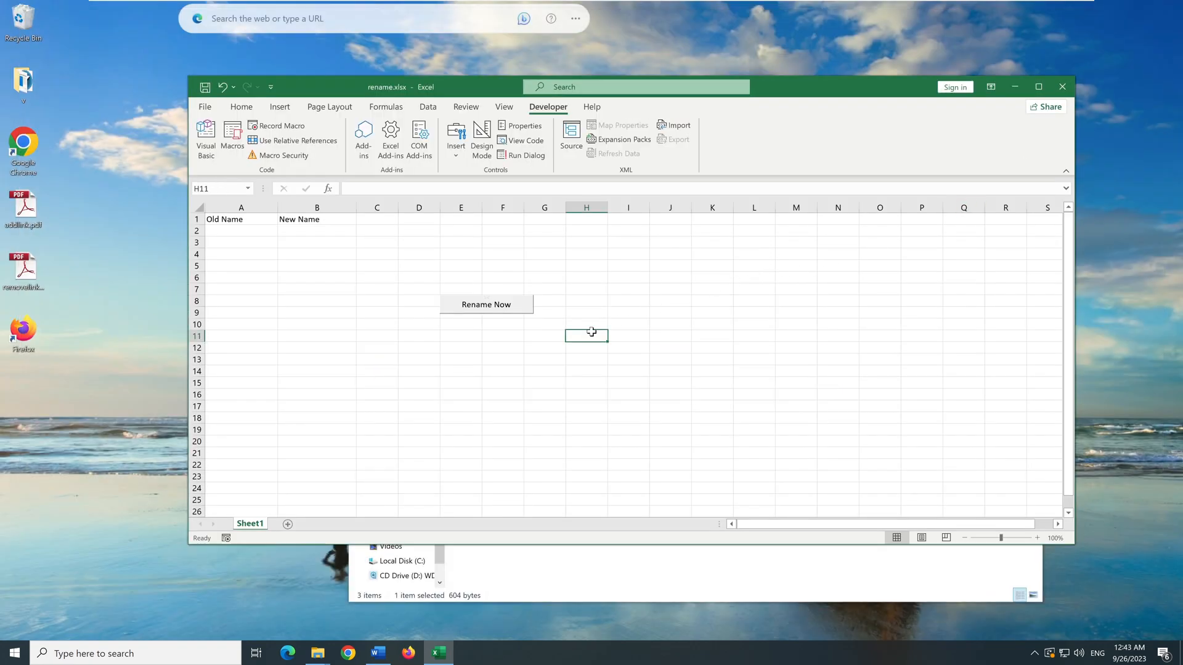
{"action": "left_click", "coordinate": [205, 108]}
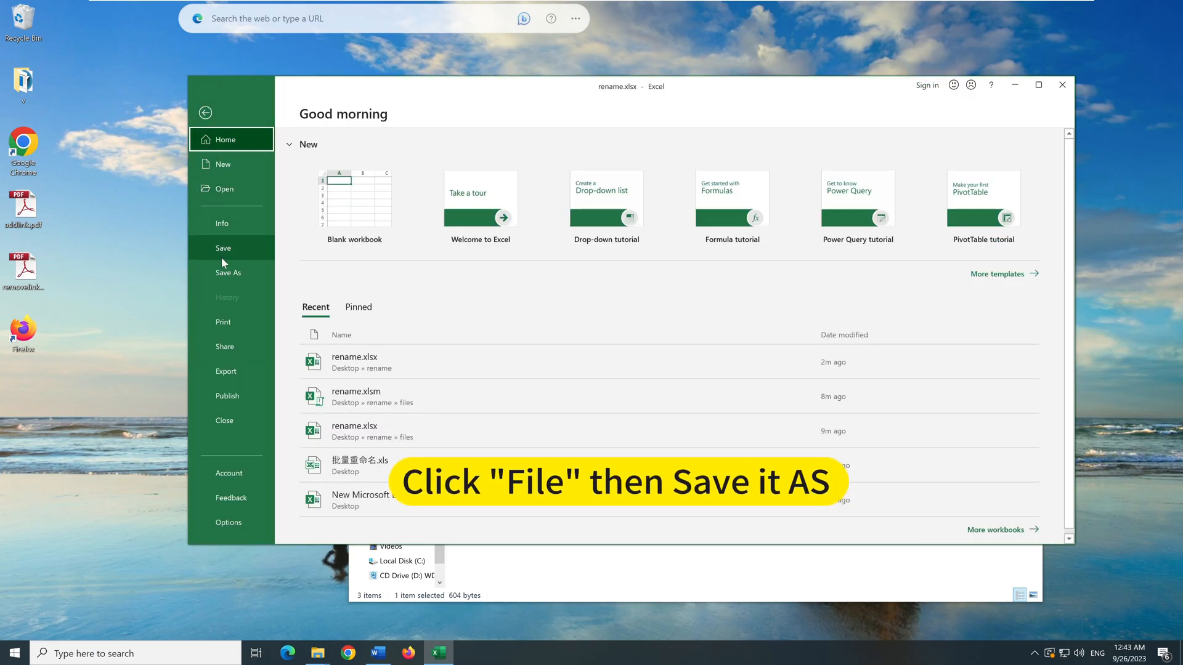
{"action": "left_click", "coordinate": [224, 276]}
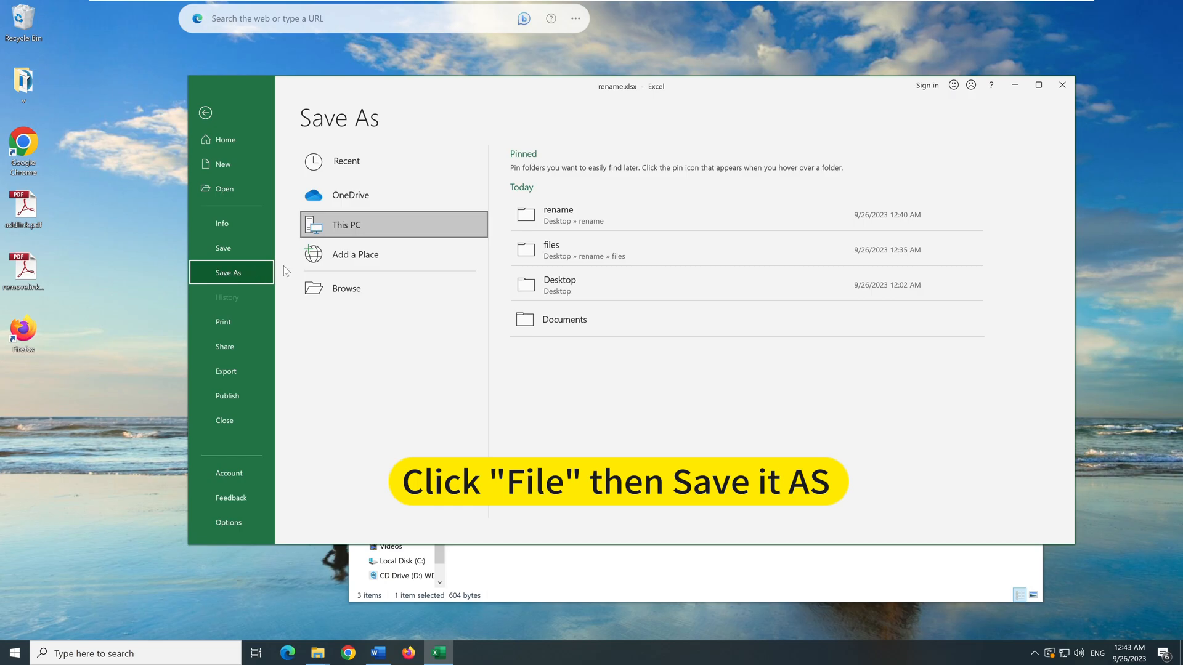
{"action": "left_click", "coordinate": [607, 220]}
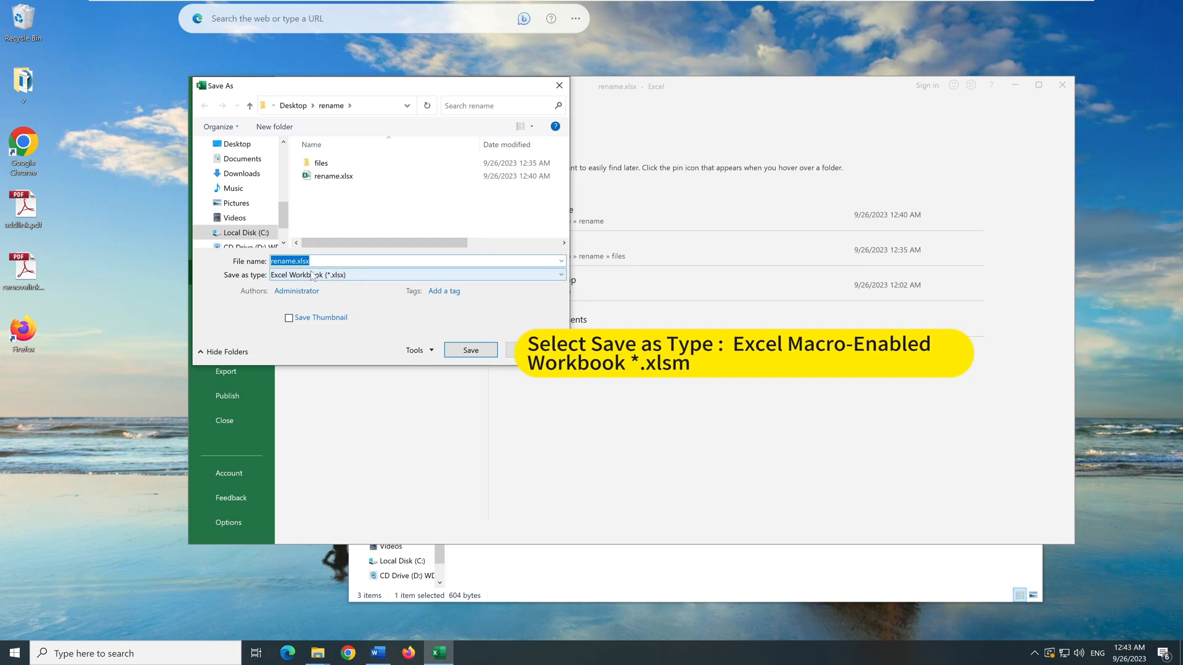
{"action": "left_click", "coordinate": [313, 275]}
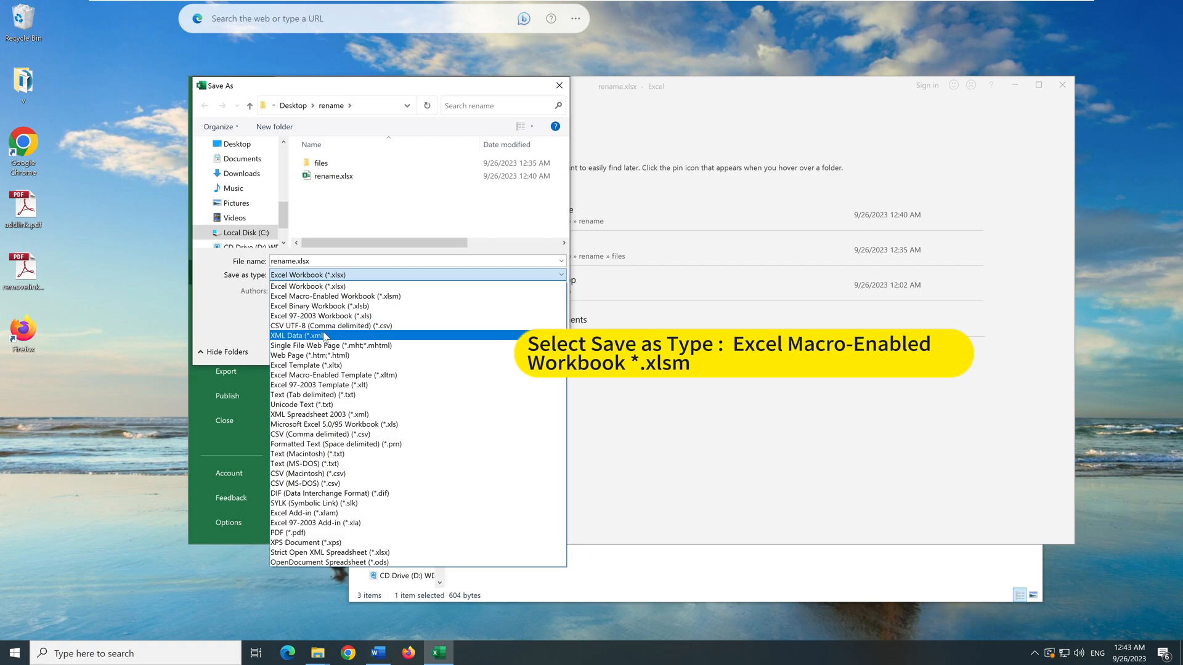
{"action": "left_click", "coordinate": [330, 298]}
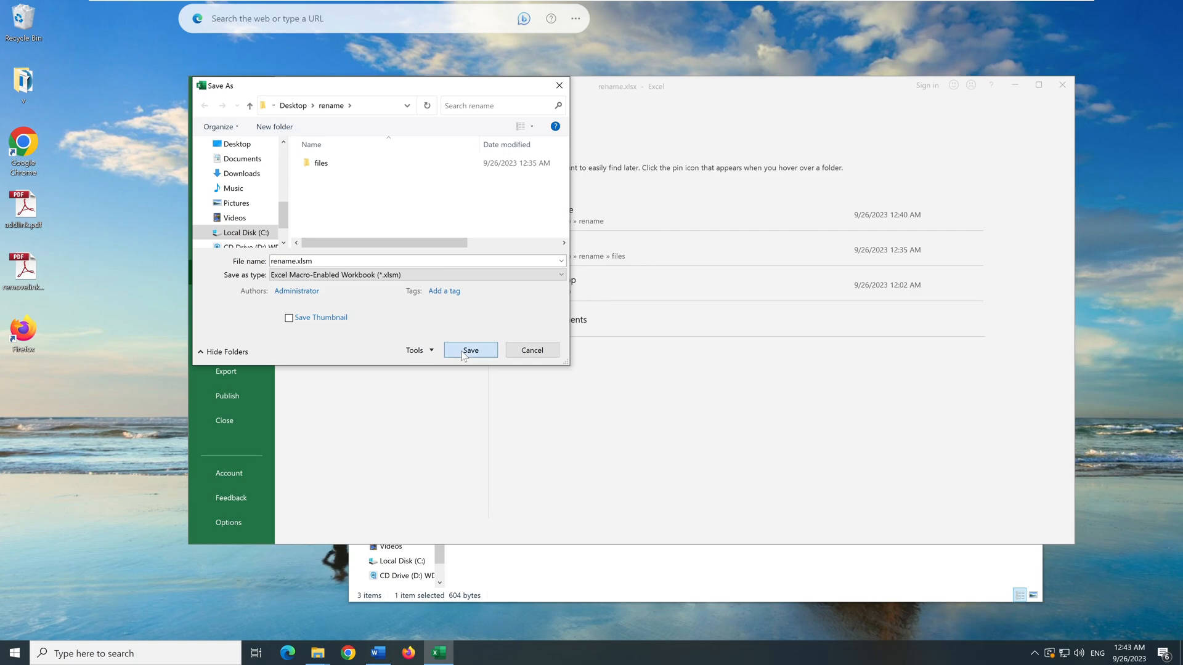
{"action": "left_click", "coordinate": [462, 351]}
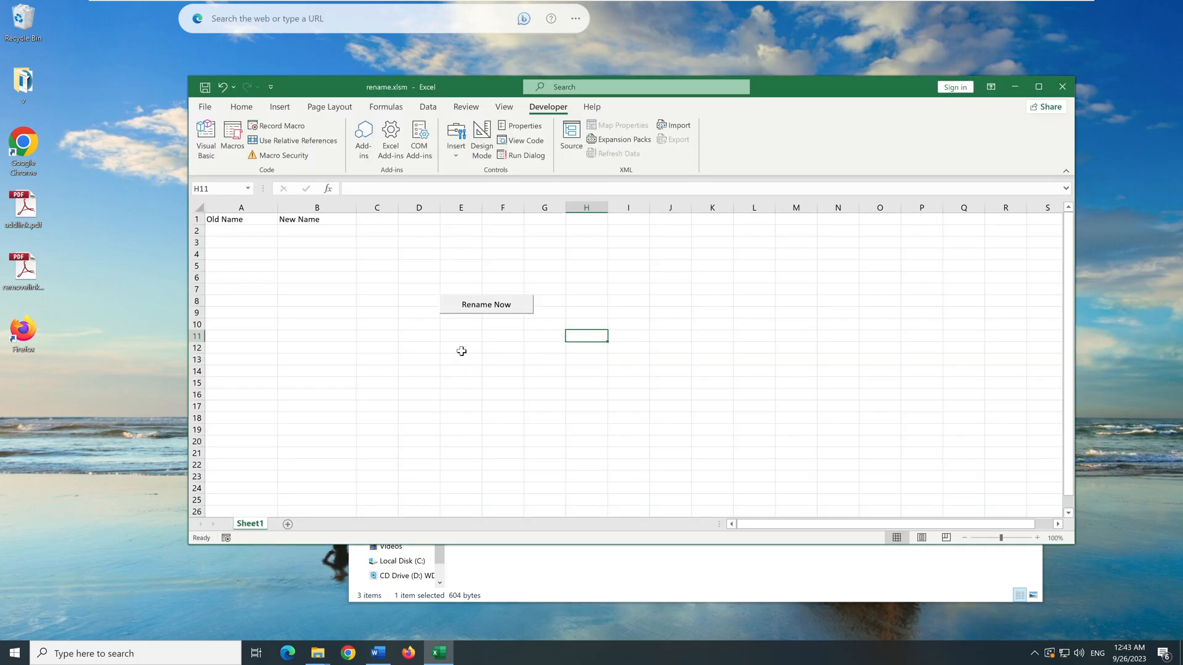
- Switch to File Explorer, open the files folder inside rename, and start a command prompt at that location
{"action": "left_click", "coordinate": [516, 558]}
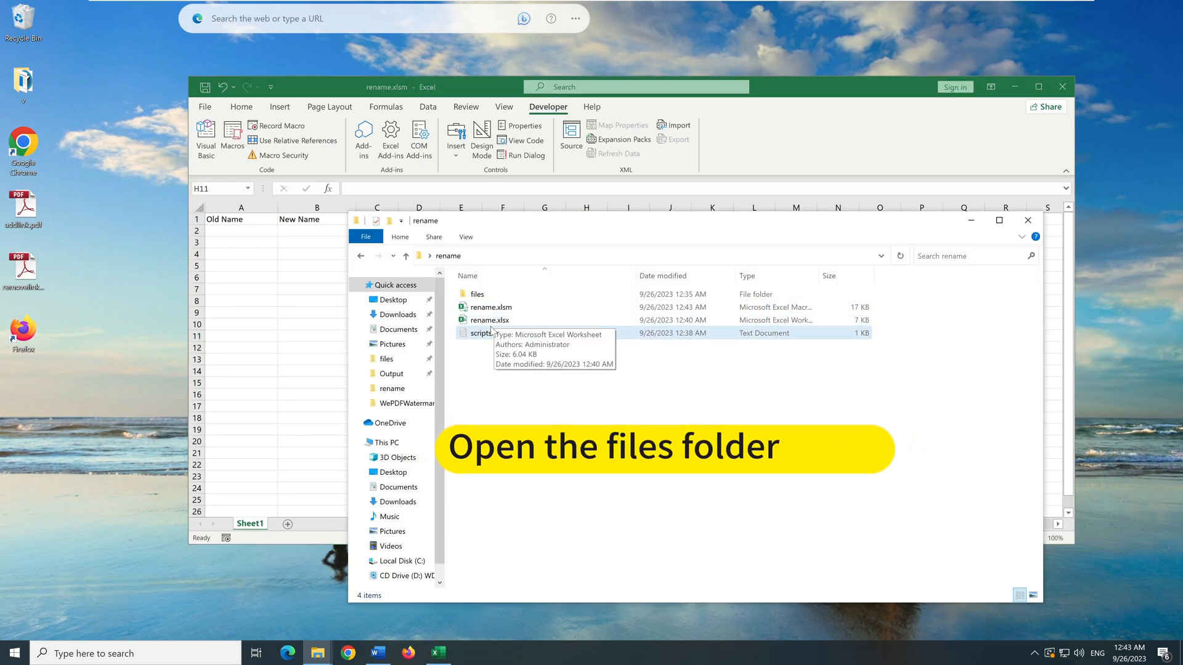
{"action": "double_click", "coordinate": [478, 294]}
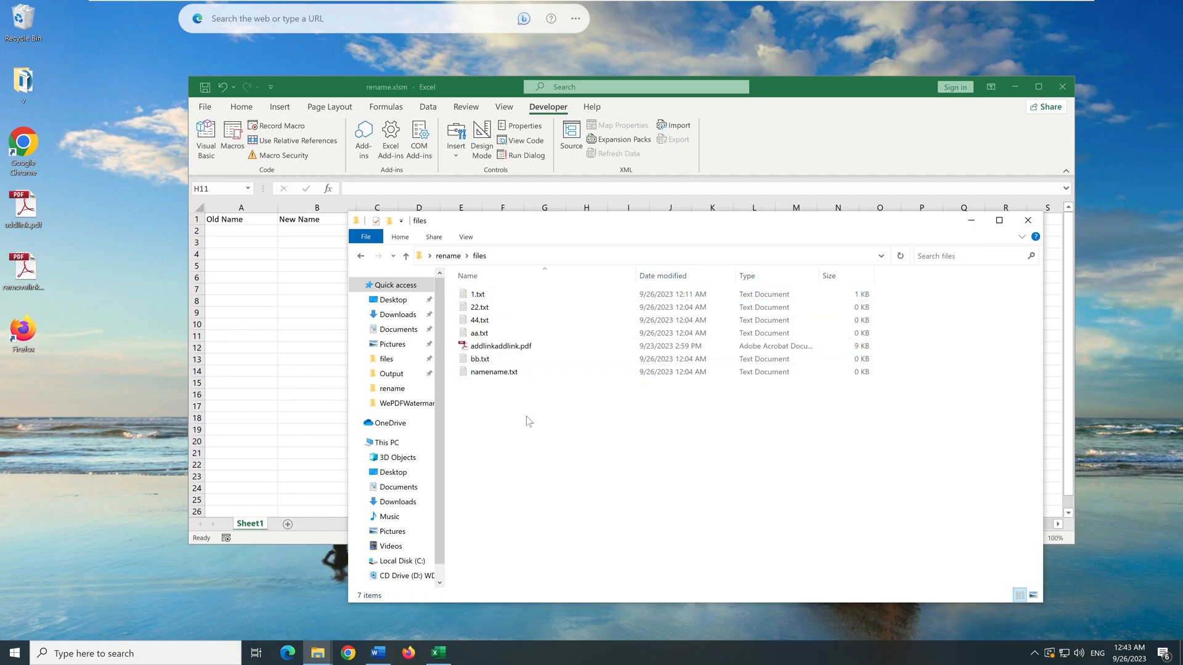
{"action": "left_click", "coordinate": [558, 256]}
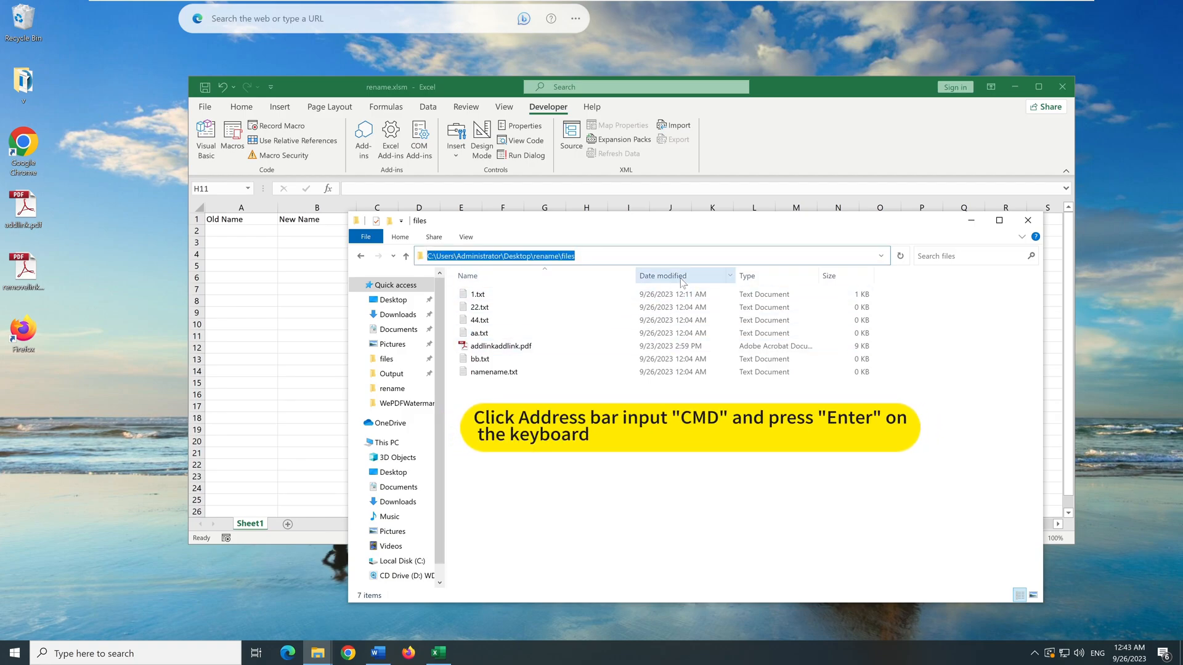
{"action": "type", "text": "cmd"}
{"action": "key", "text": "Return"}
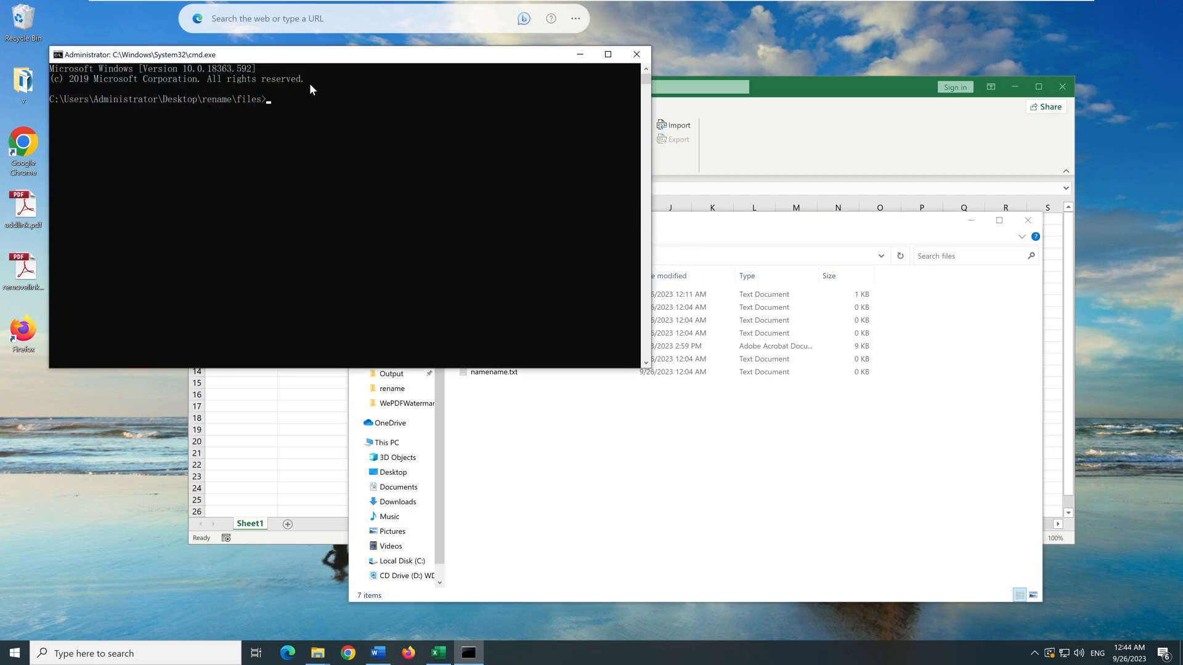
- Export the folder's filenames to a text file by running dir /a /b >list.txt
{"action": "left_click_drag", "start_coordinate": [295, 59], "coordinate": [810, 228]}
{"action": "type", "text": "dir /a /b >list.txt"}
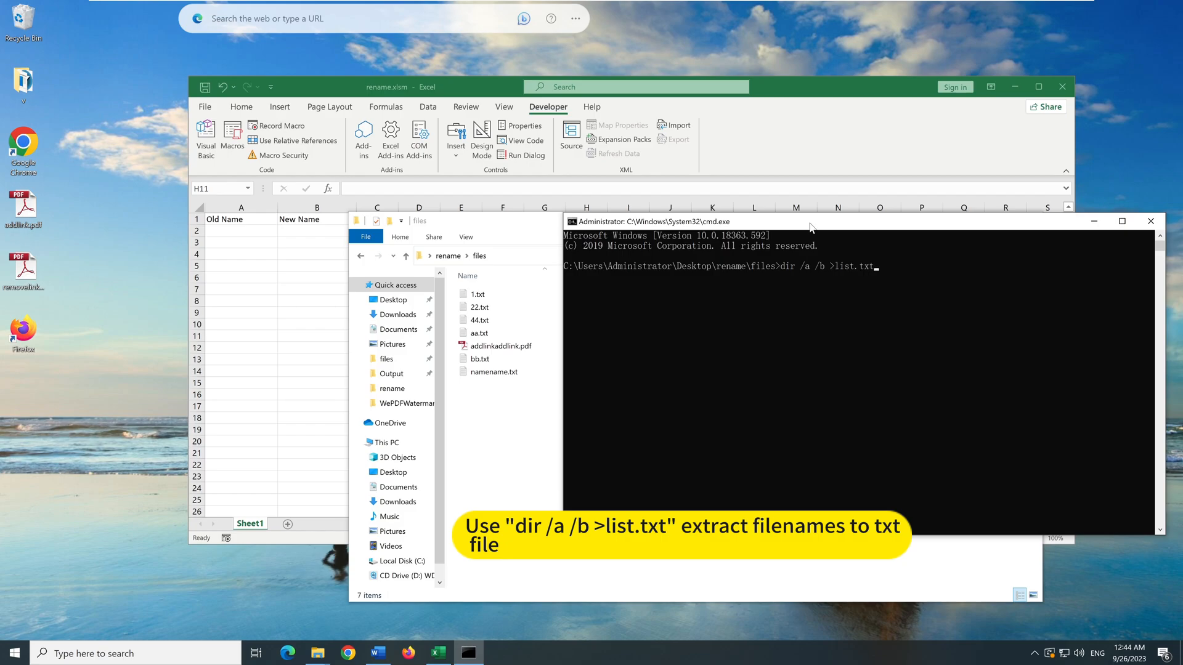
{"action": "key", "text": "Return"}
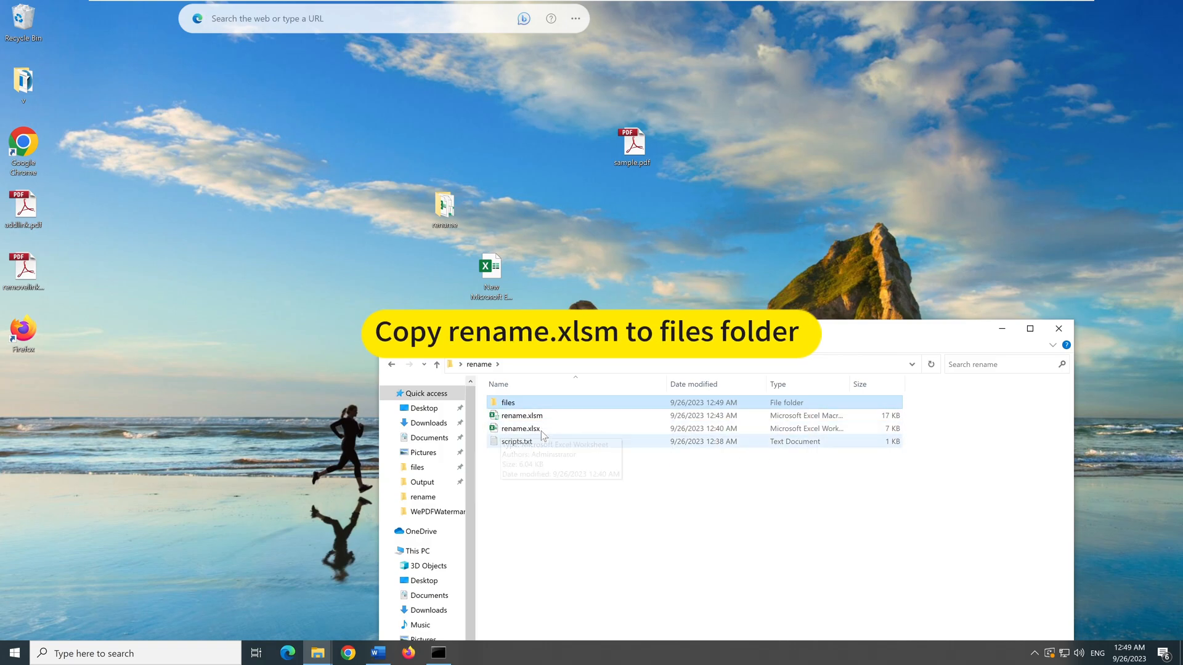
- Copy rename.xlsm from the rename folder into its files subfolder
{"action": "left_click", "coordinate": [535, 419]}
{"action": "right_click", "coordinate": [534, 420]}
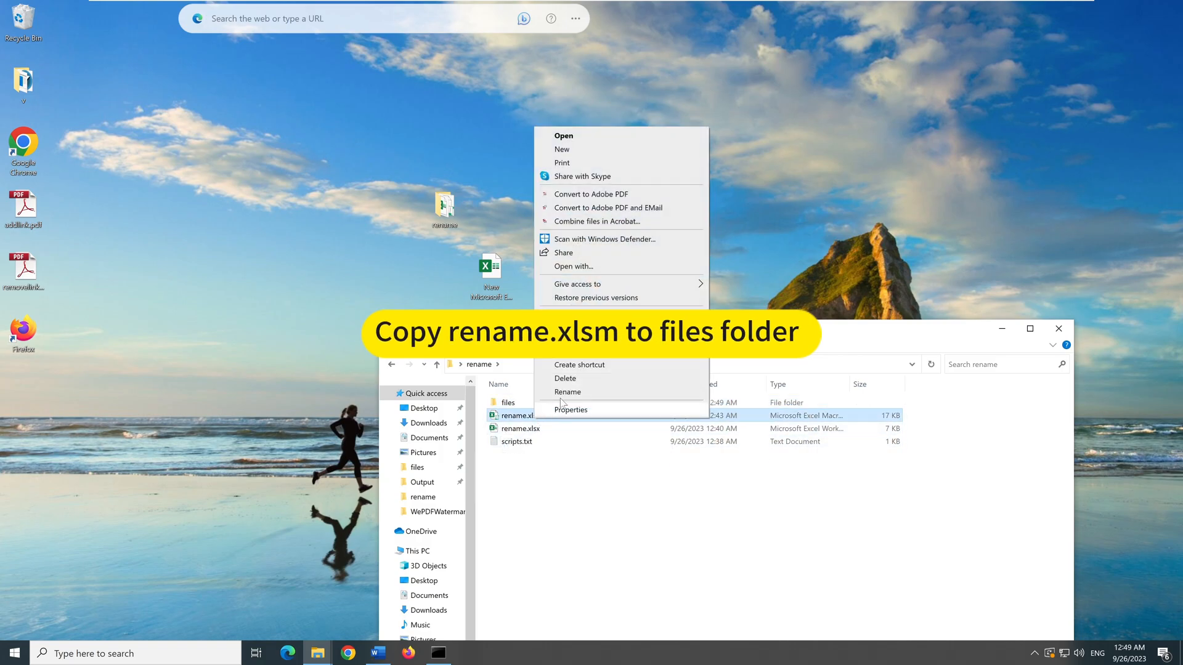
{"action": "left_click", "coordinate": [576, 347]}
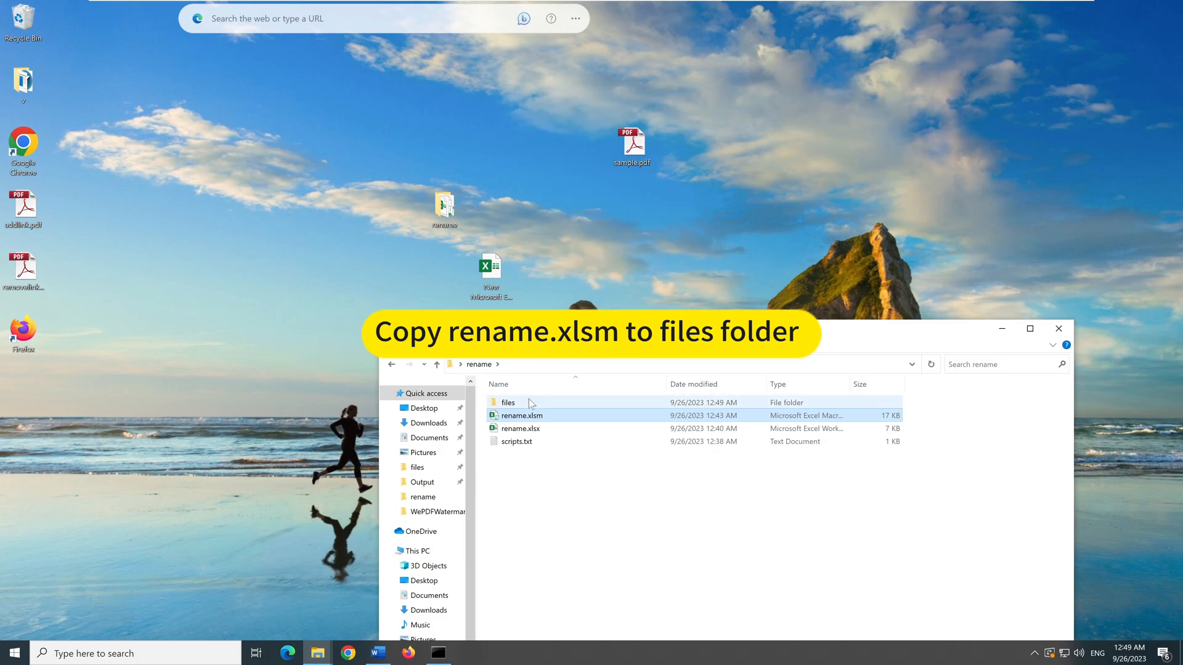
{"action": "double_click", "coordinate": [527, 402]}
{"action": "right_click", "coordinate": [517, 522]}
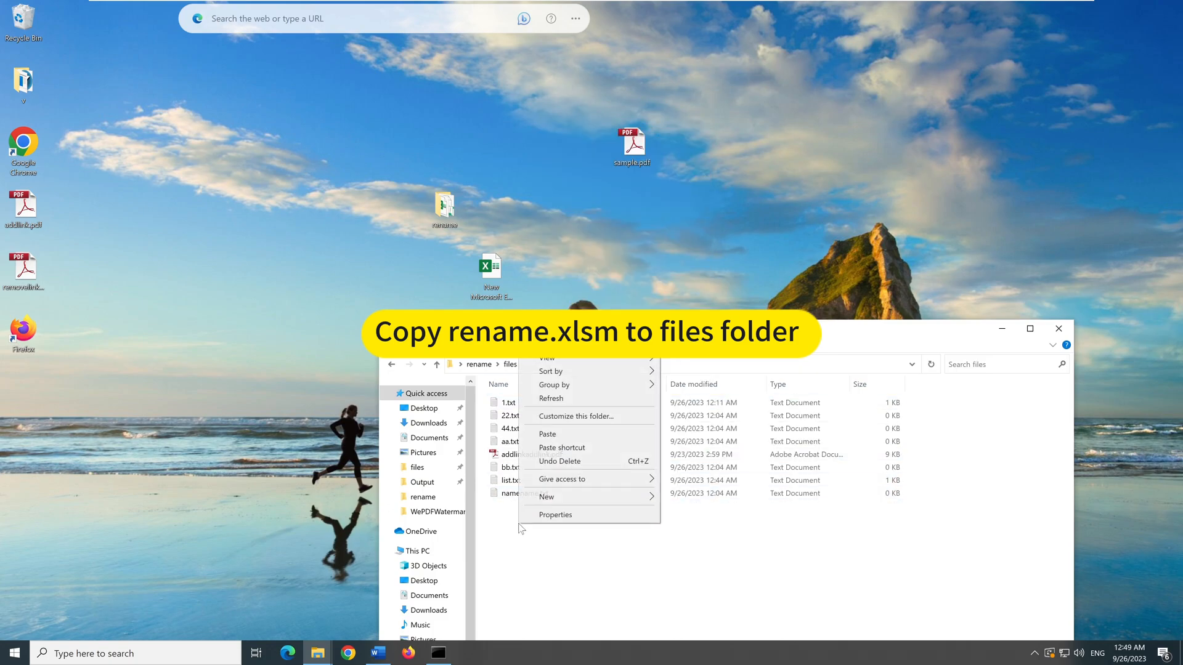
{"action": "left_click", "coordinate": [545, 434]}
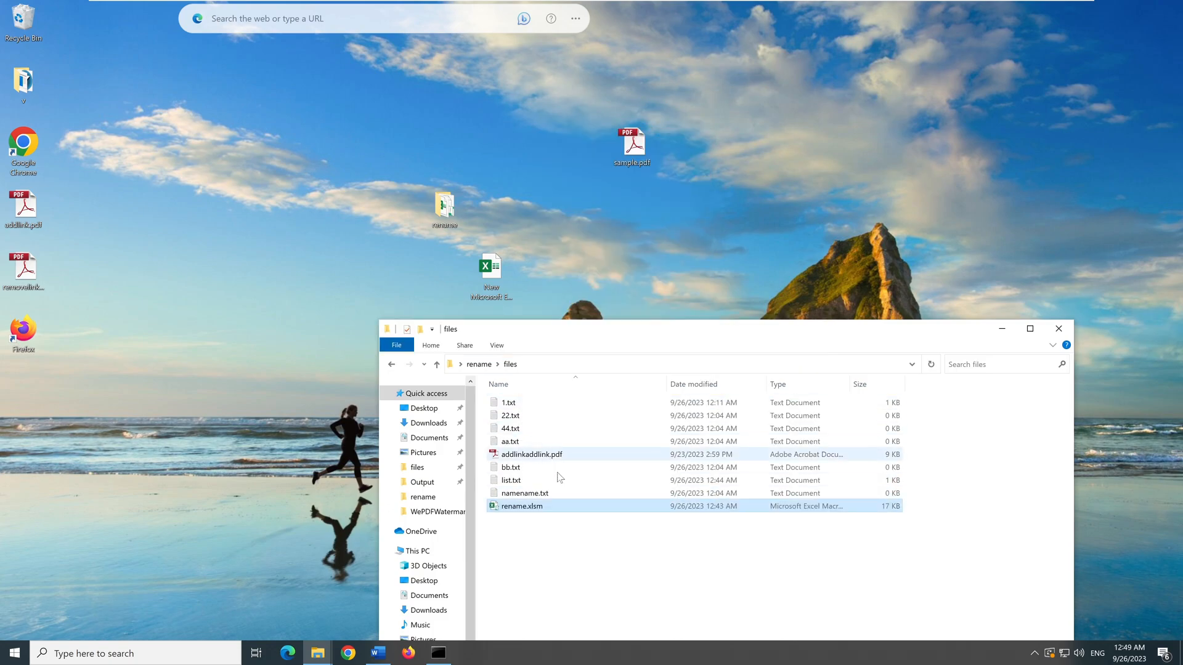
- Open the rename.xlsm copy in the files folder and enable its macro content
{"action": "double_click", "coordinate": [555, 506]}
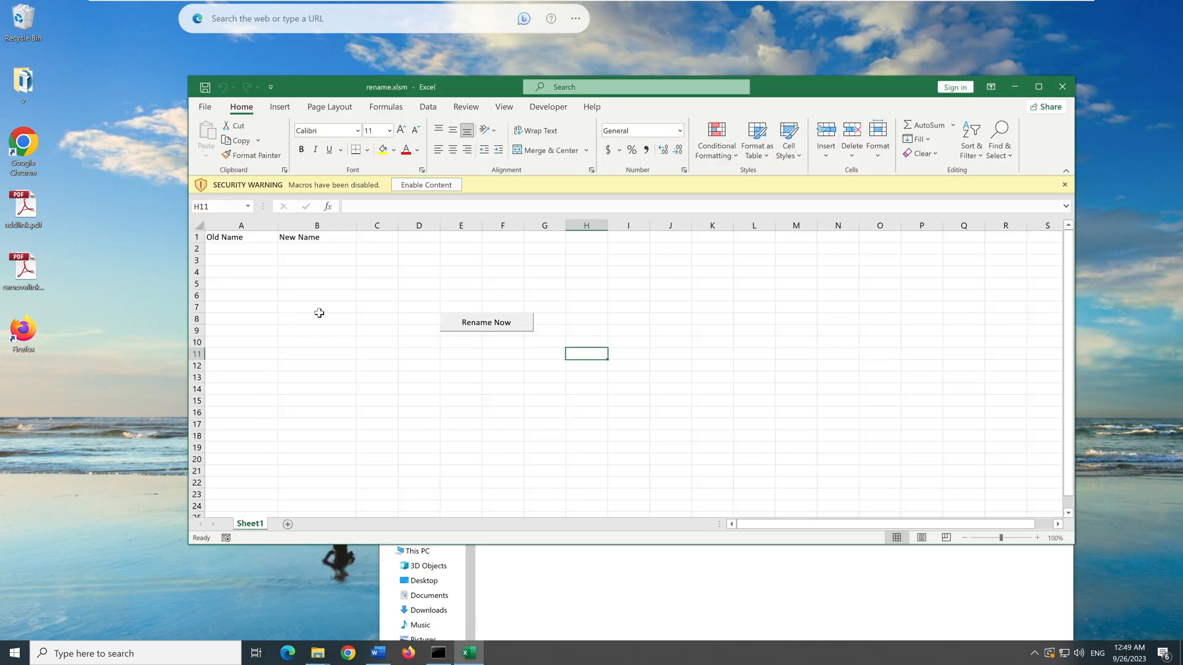
{"action": "left_click", "coordinate": [425, 185]}
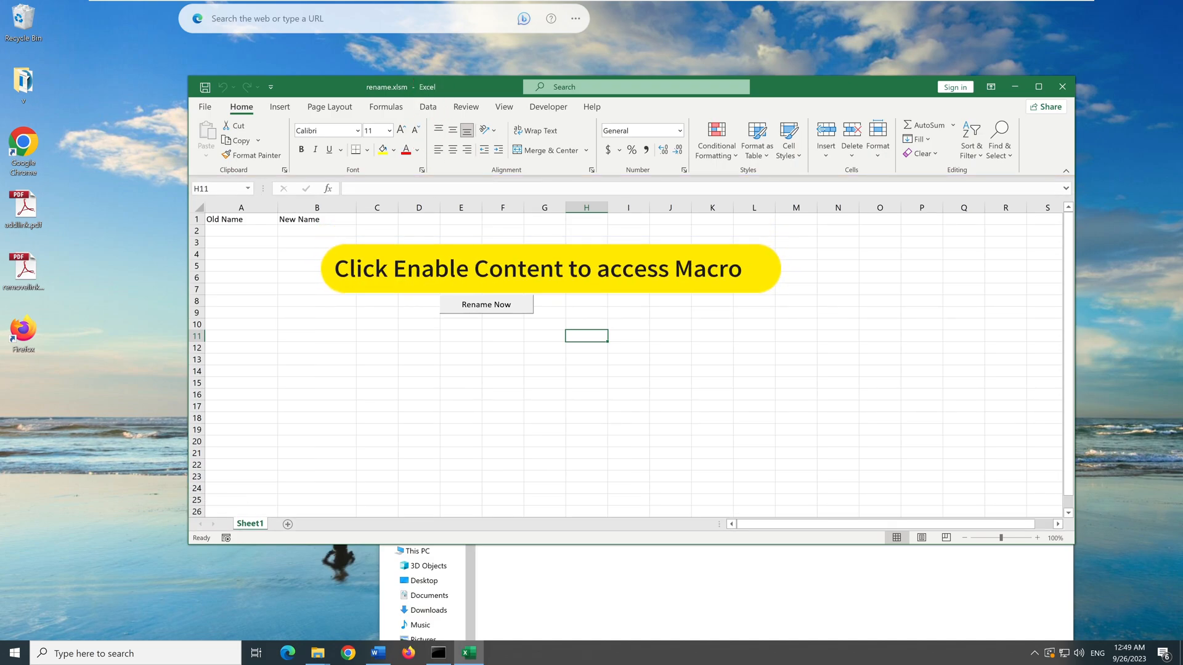
{"action": "left_click_drag", "start_coordinate": [462, 87], "coordinate": [661, 71]}
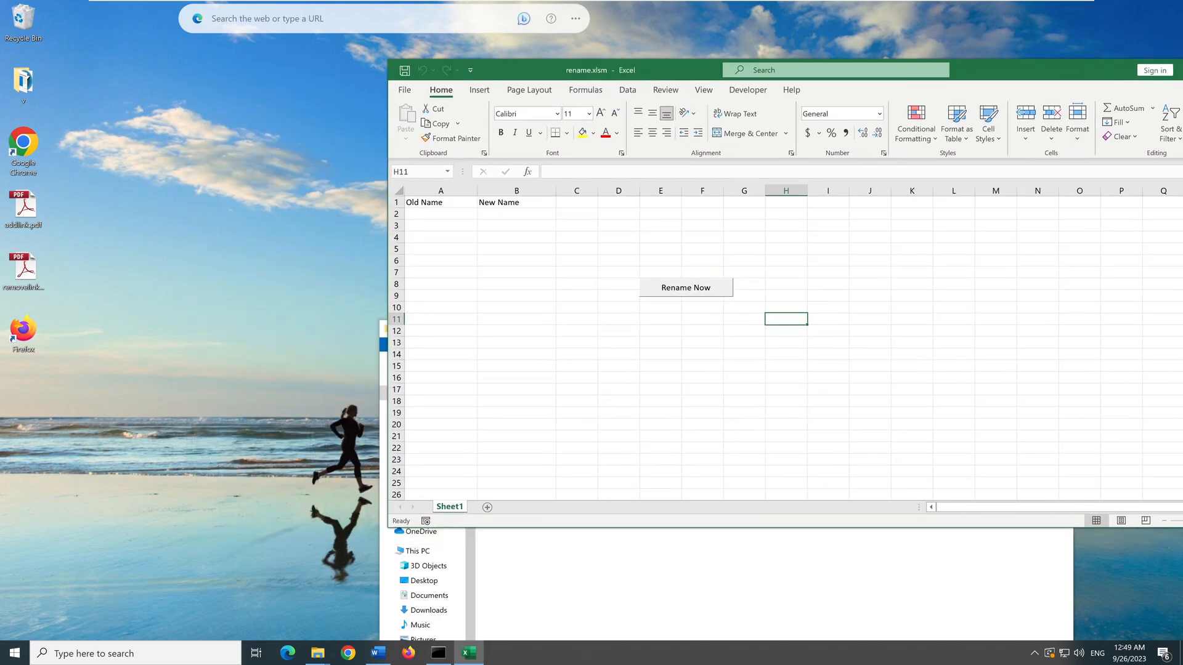
- Copy all filenames from list.txt in the files folder and paste them under Old Name starting at cell A2
{"action": "left_click", "coordinate": [591, 564]}
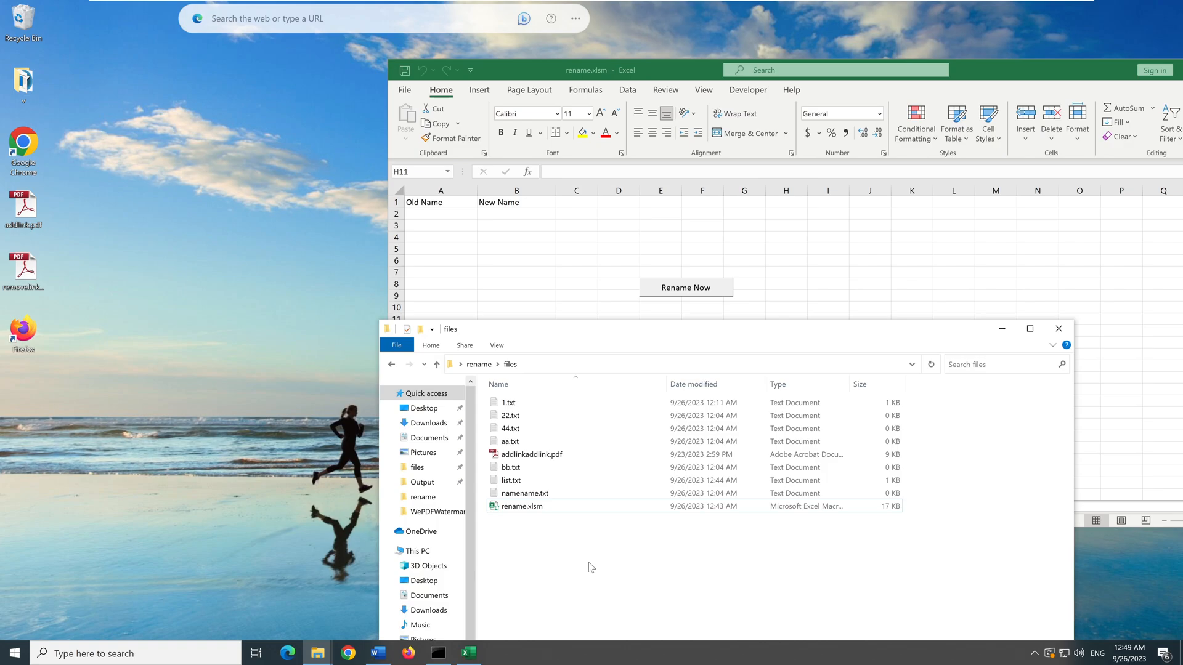
{"action": "double_click", "coordinate": [511, 481]}
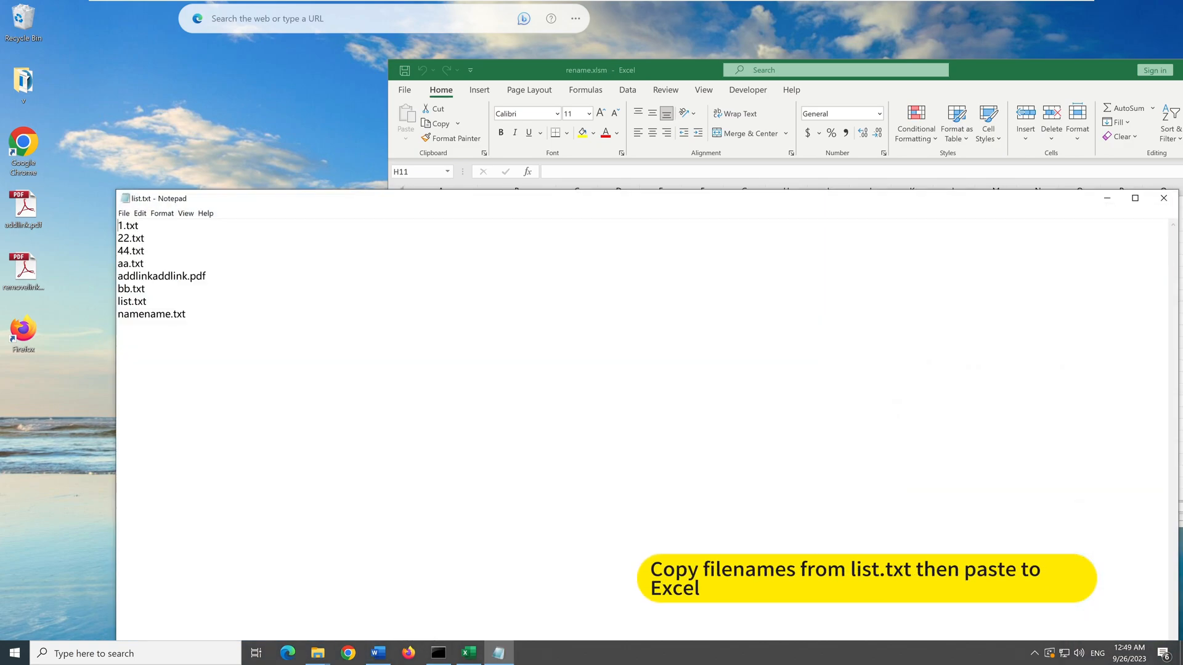
{"action": "left_click_drag", "start_coordinate": [189, 325], "coordinate": [119, 225]}
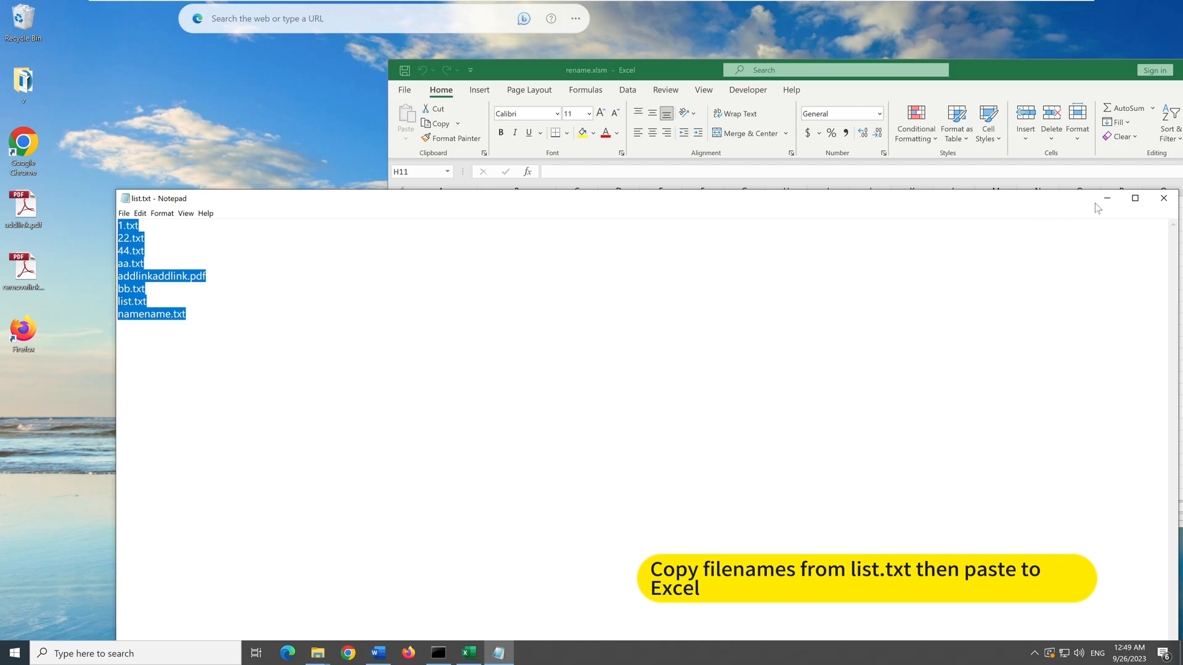
{"action": "left_click", "coordinate": [1161, 201]}
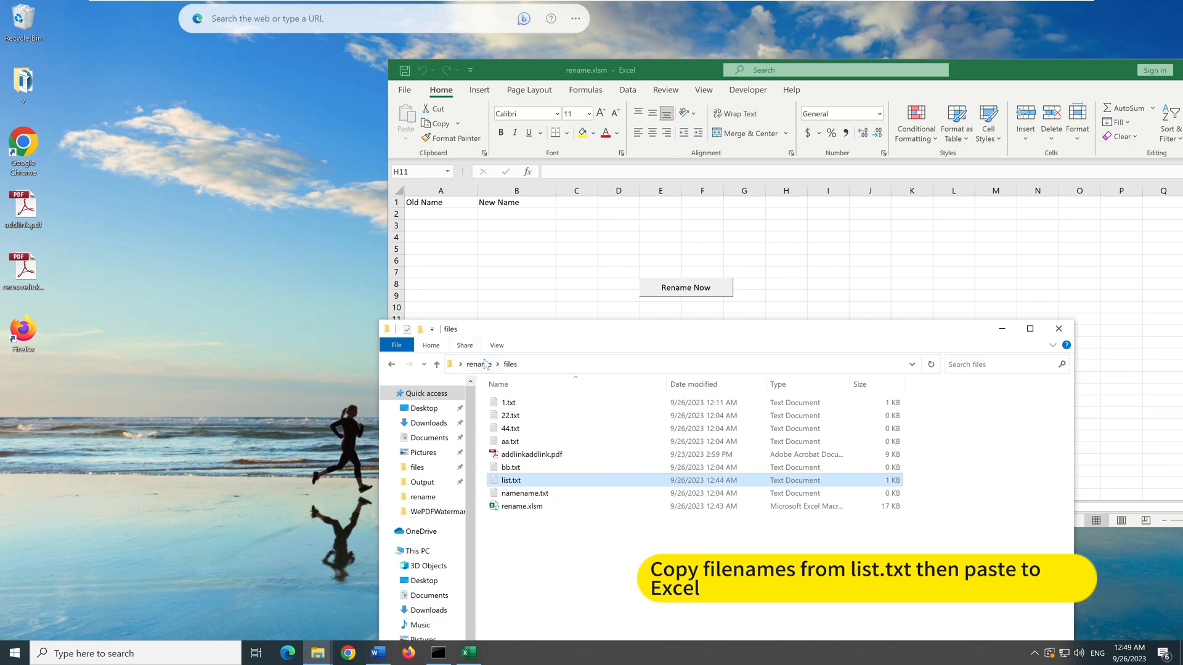
{"action": "left_click", "coordinate": [432, 215]}
{"action": "left_click", "coordinate": [432, 215]}
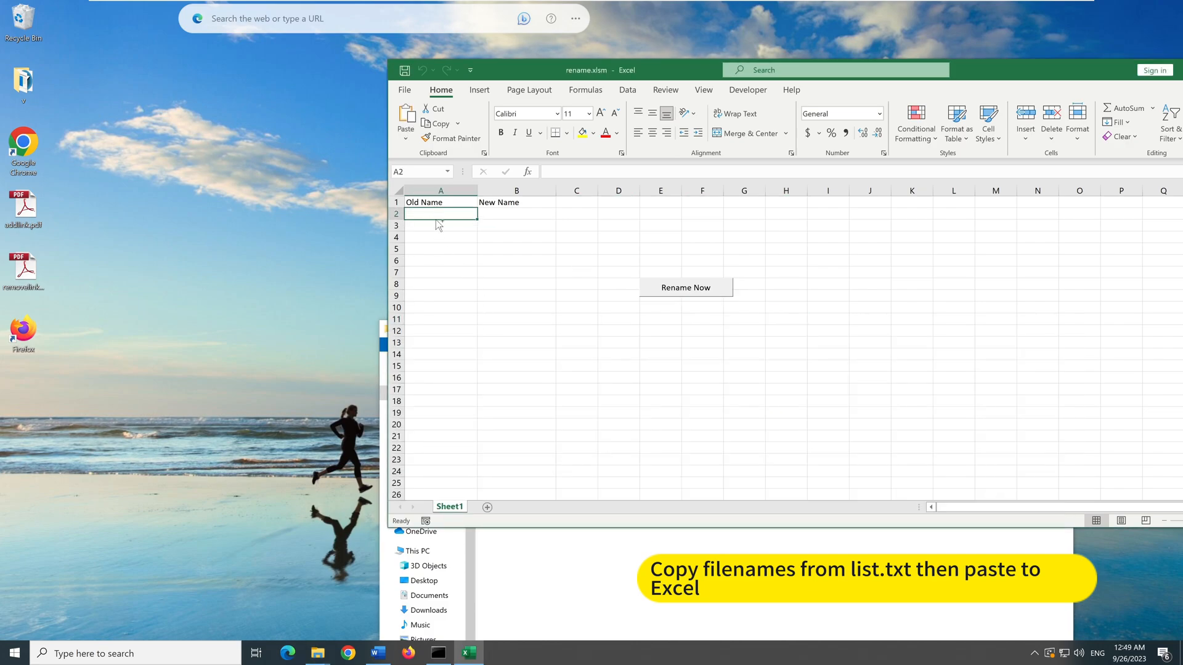
{"action": "key", "text": "ctrl+v"}
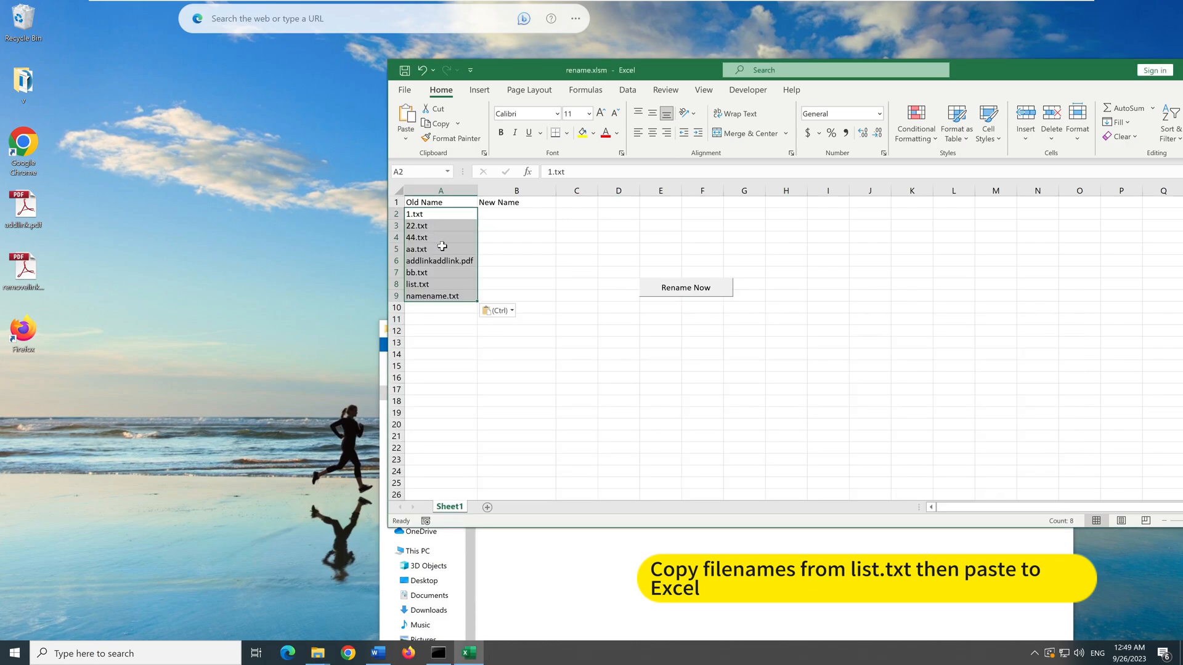
- Fill New Name cells B2 to B5 with 11.txt, 2.pdf, 4.txt and b.txt
{"action": "left_click", "coordinate": [516, 215]}
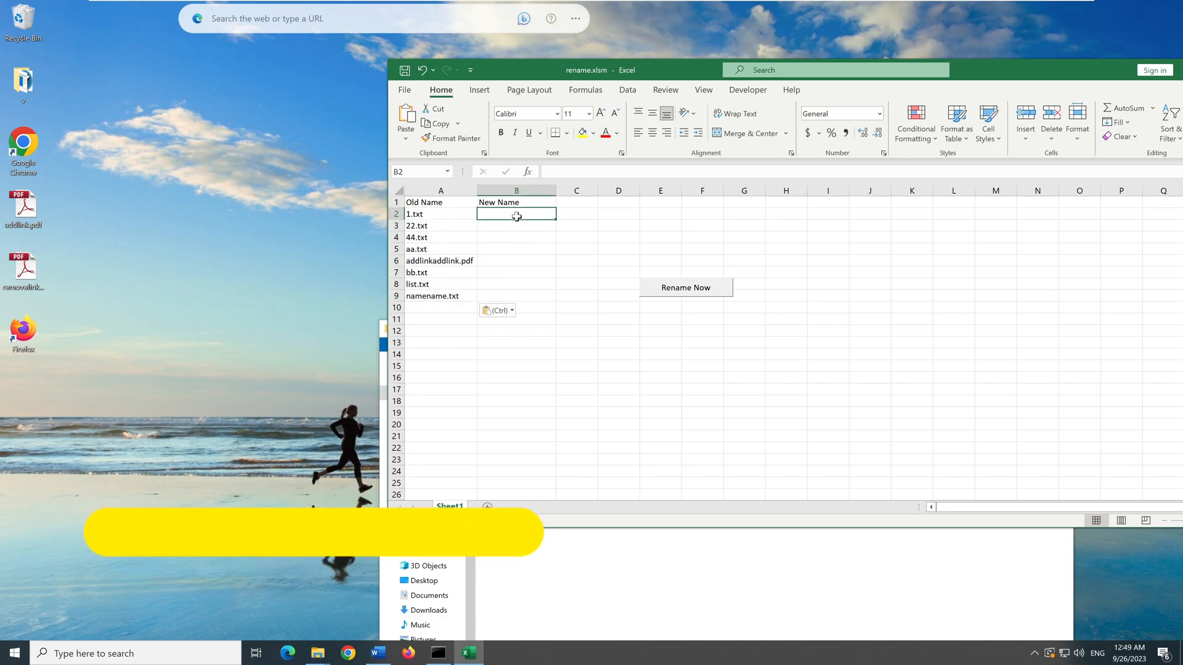
{"action": "type", "text": "11"}
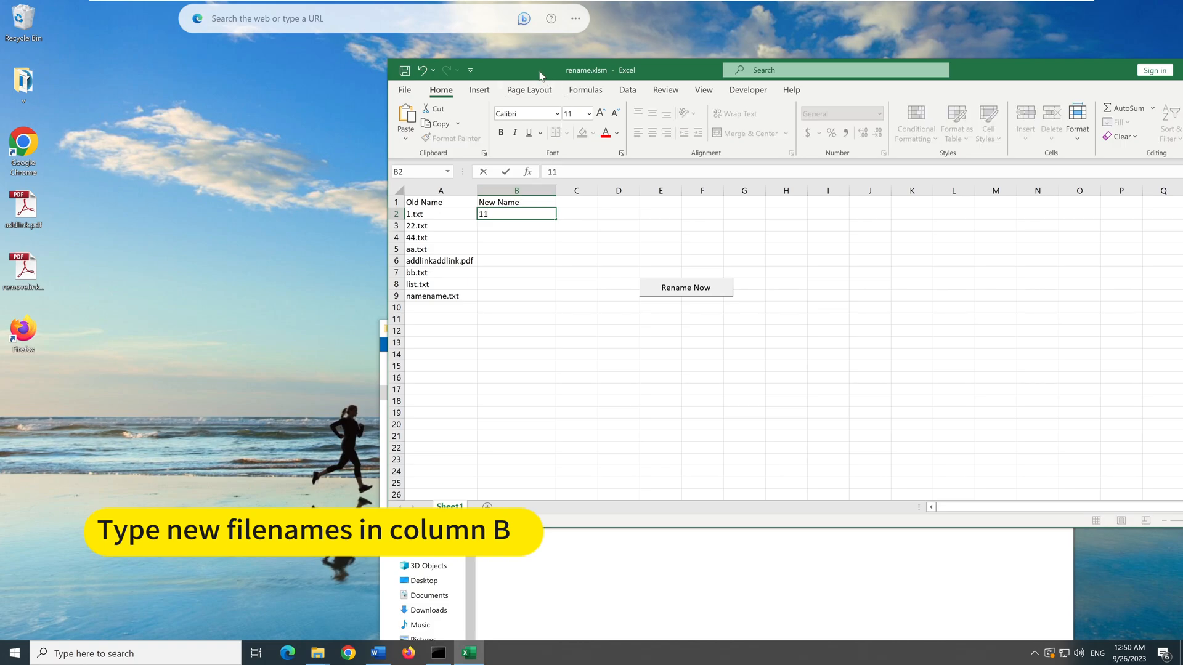
{"action": "left_click_drag", "start_coordinate": [538, 73], "coordinate": [740, 220]}
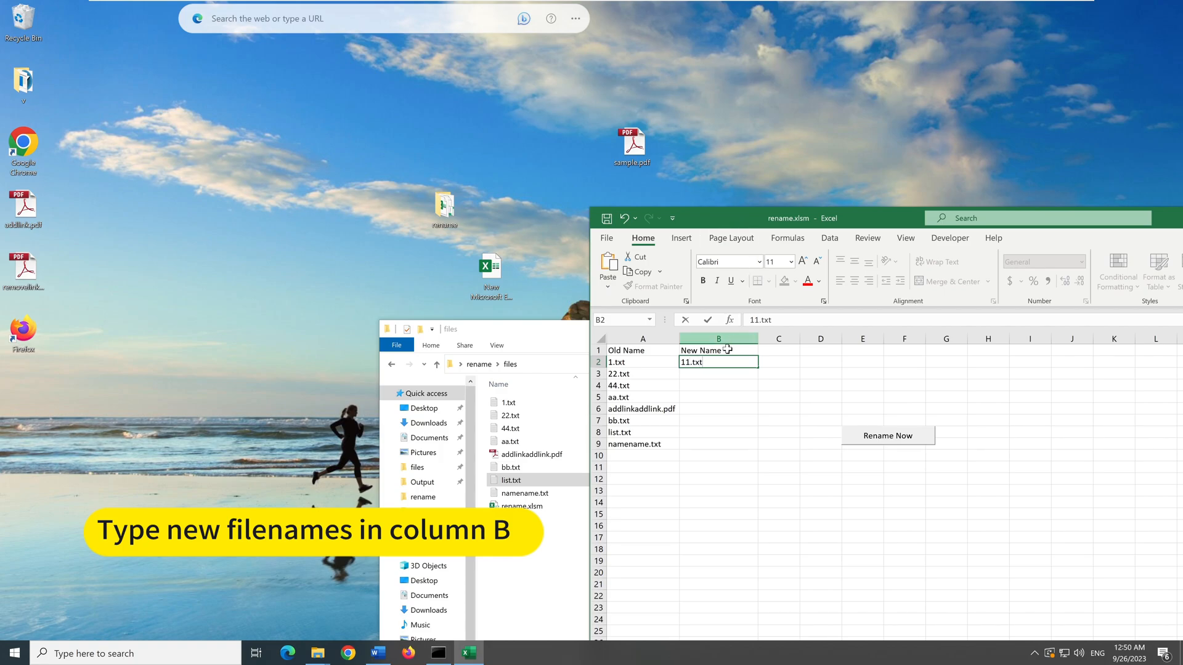
{"action": "left_click", "coordinate": [706, 375]}
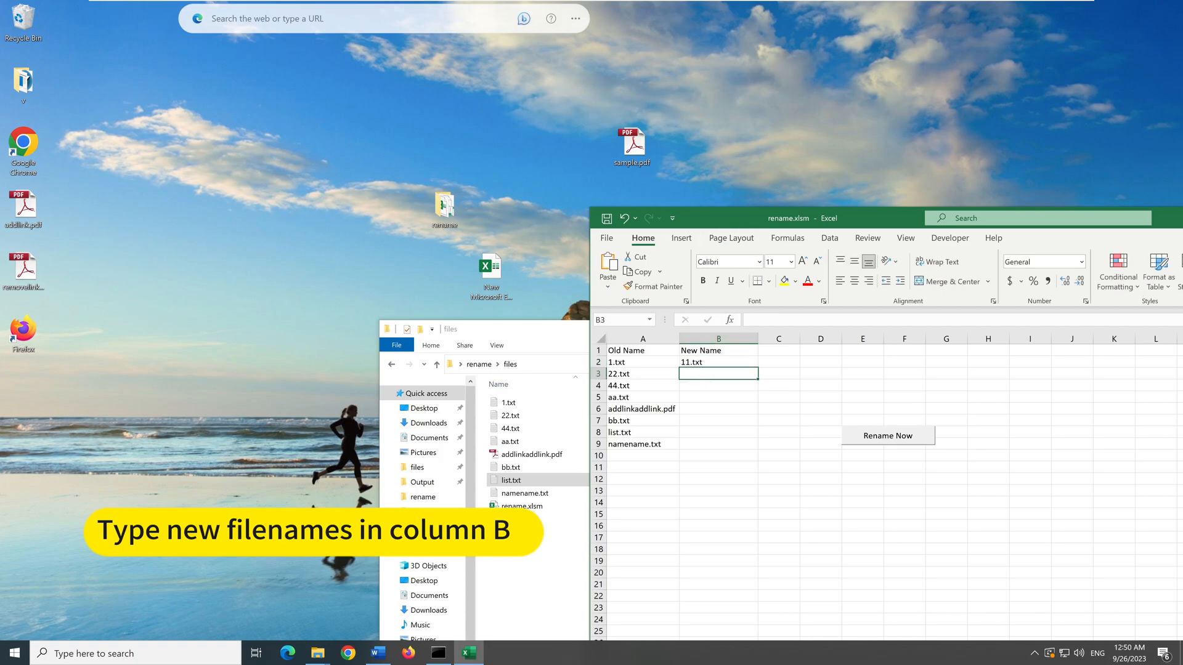
{"action": "type", "text": "2.pdf"}
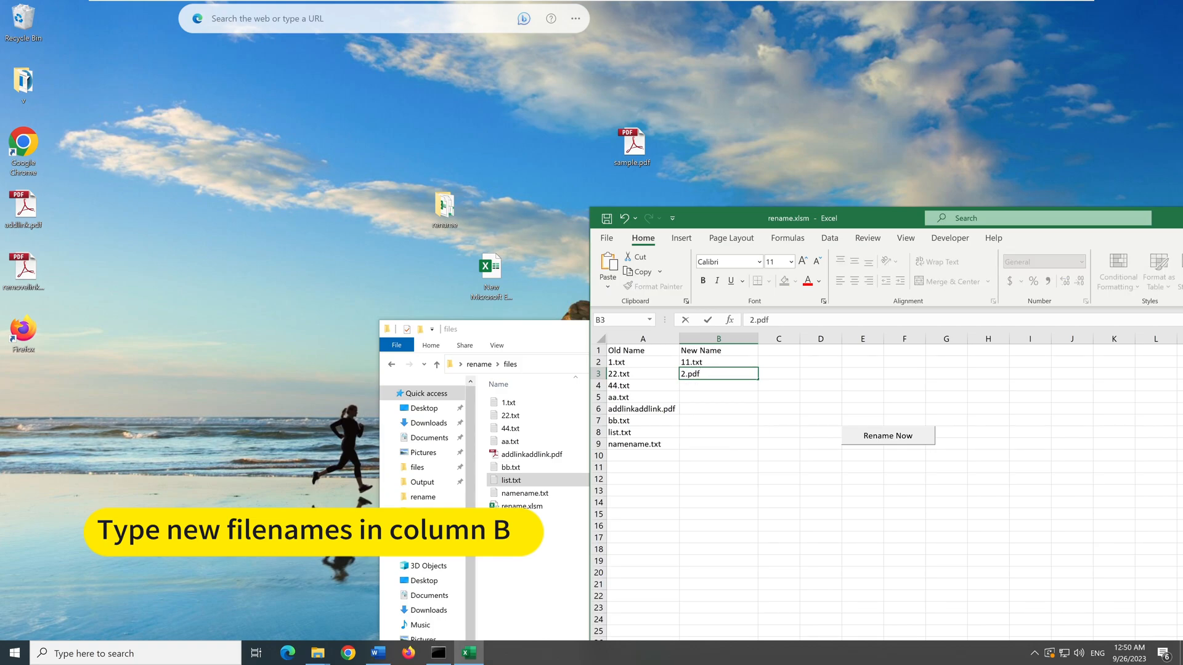
{"action": "left_click", "coordinate": [702, 386]}
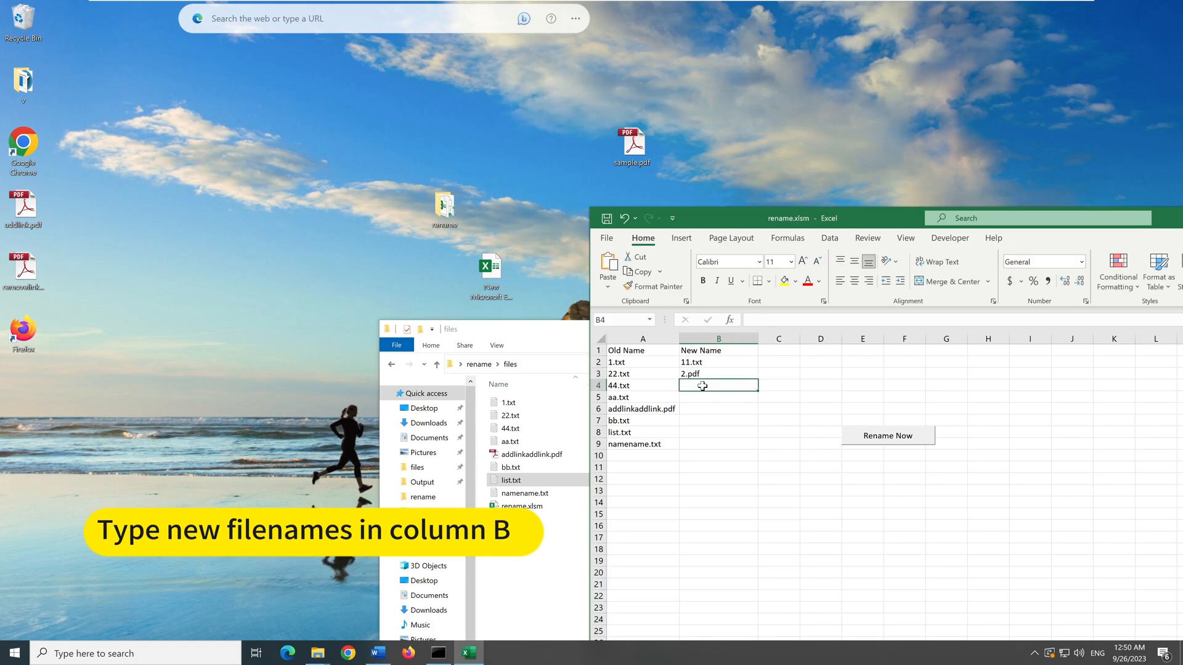
{"action": "type", "text": "4.txt"}
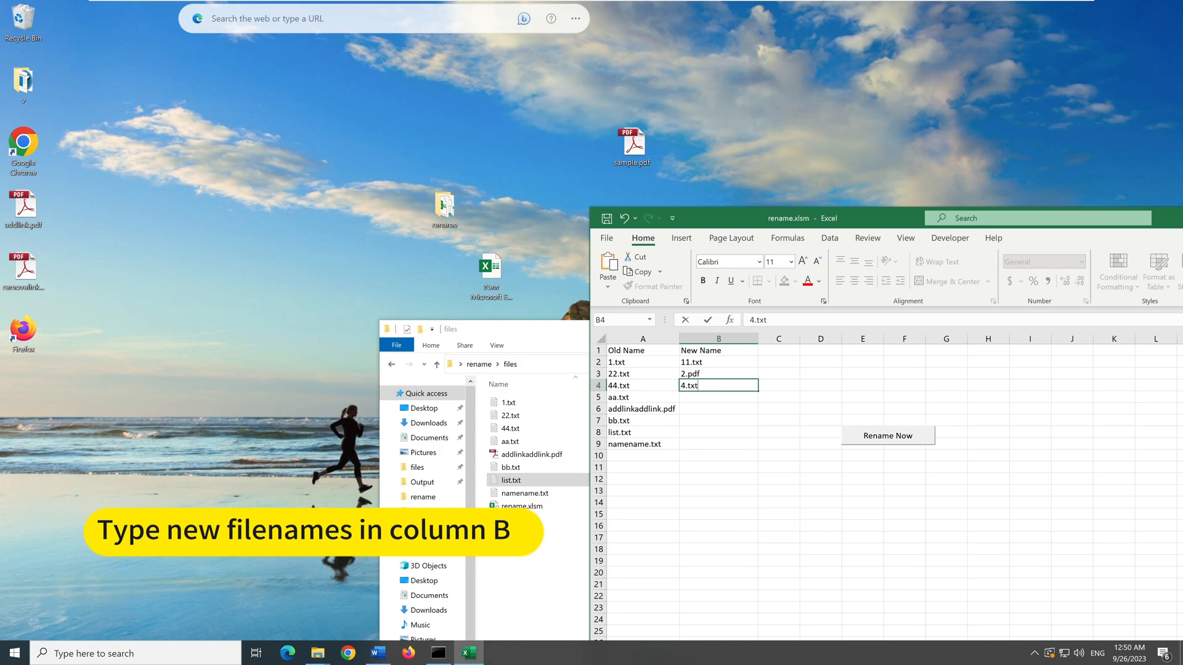
{"action": "left_click", "coordinate": [708, 397]}
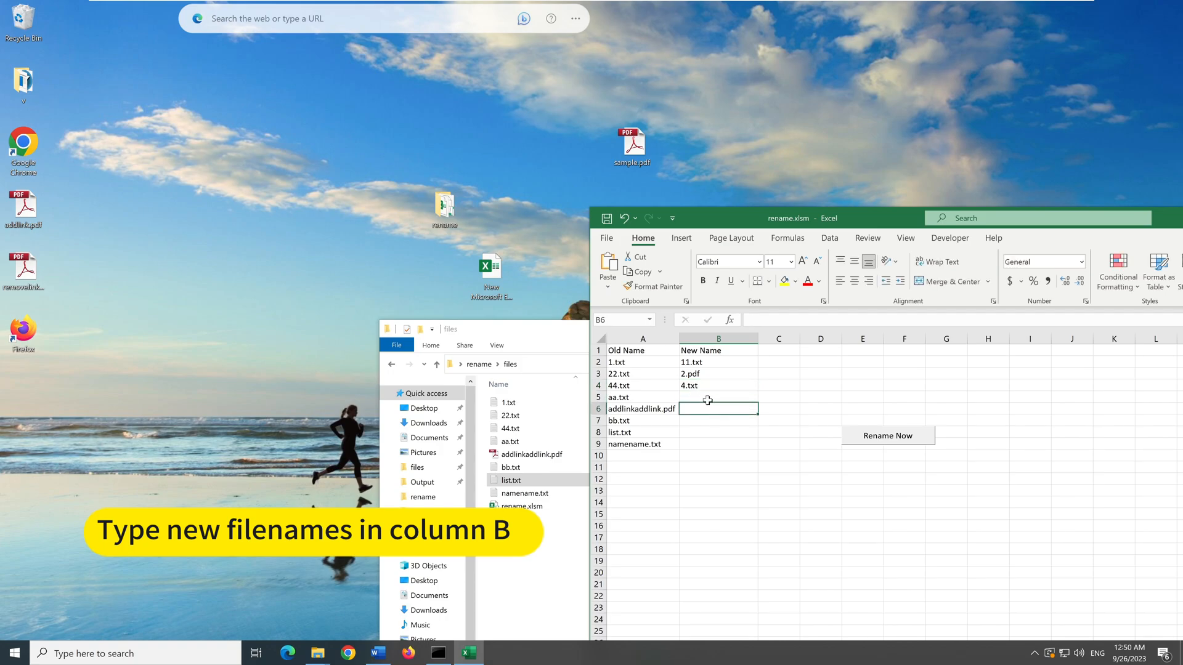
{"action": "type", "text": "b.txt"}
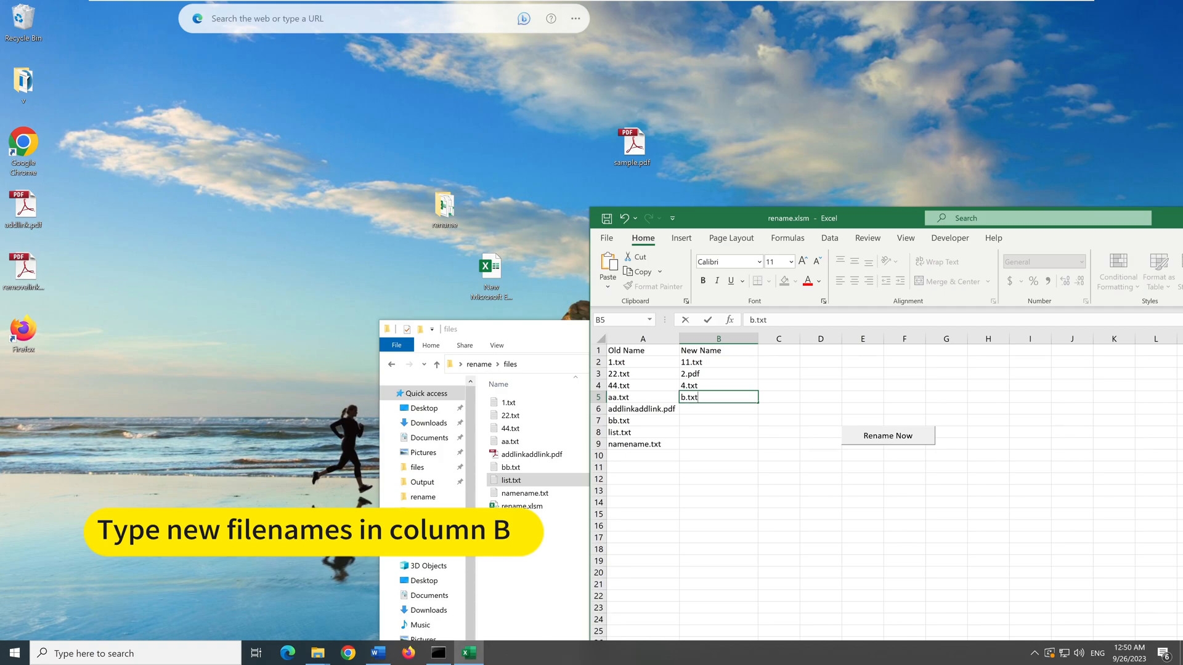
- Fill New Name cells B6 to B9 with link.pdf, a.pdf, list.pdf and name.bat
{"action": "left_click", "coordinate": [702, 412]}
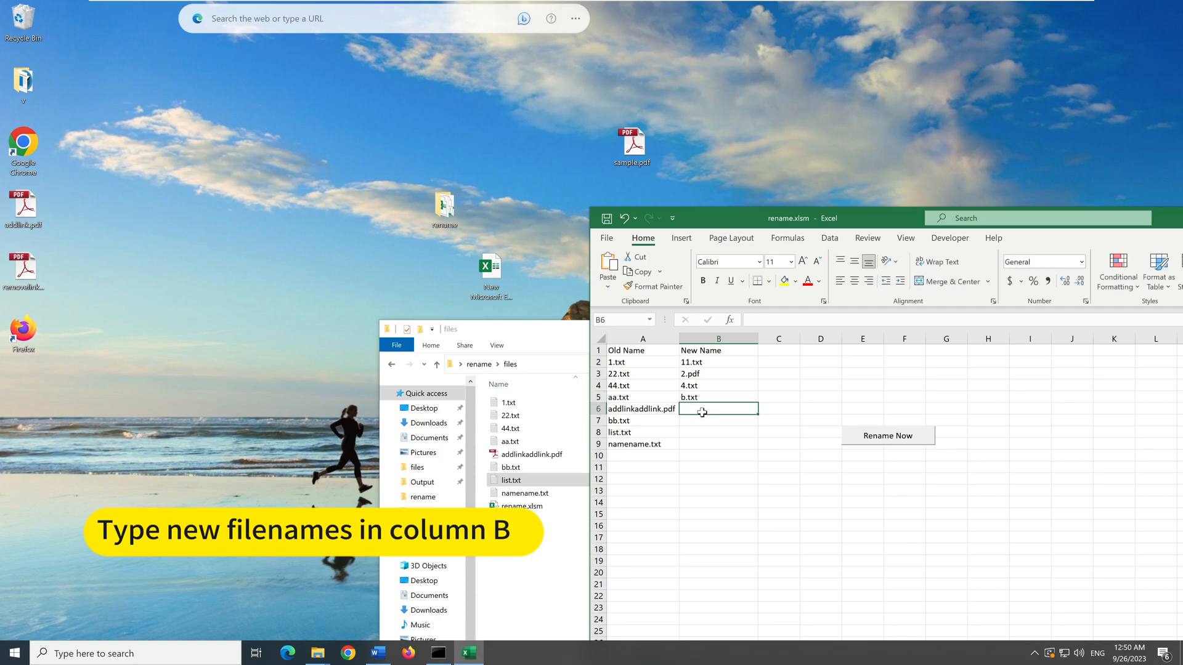
{"action": "type", "text": "link.pdf"}
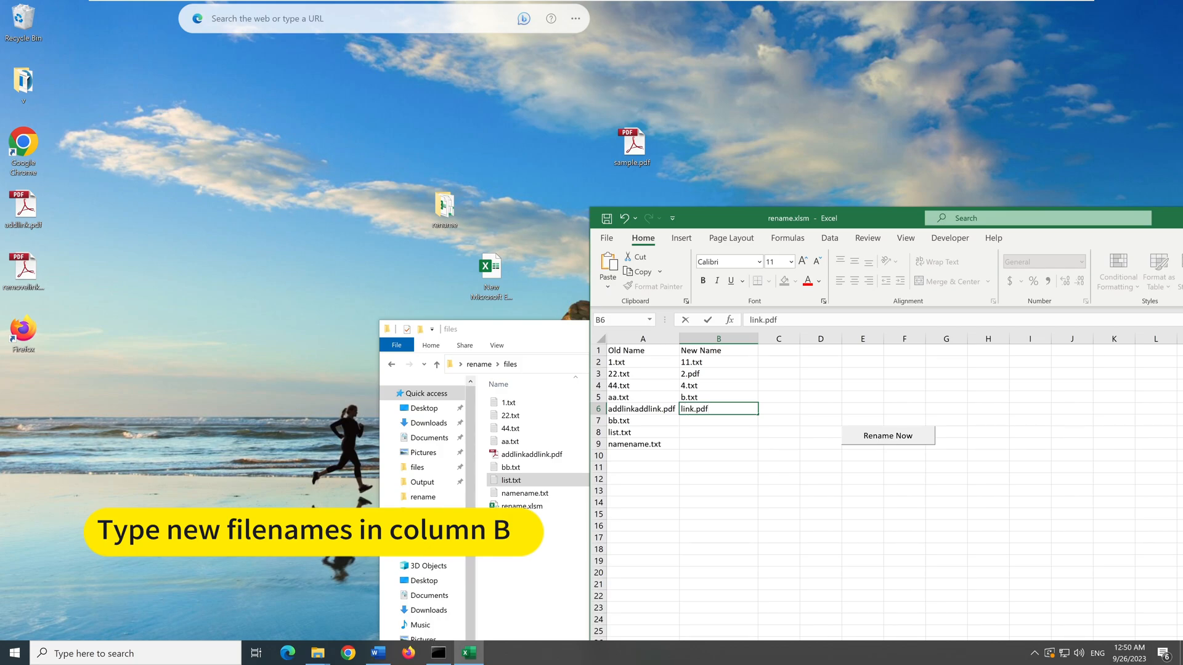
{"action": "left_click", "coordinate": [700, 418]}
{"action": "type", "text": "a.pdf"}
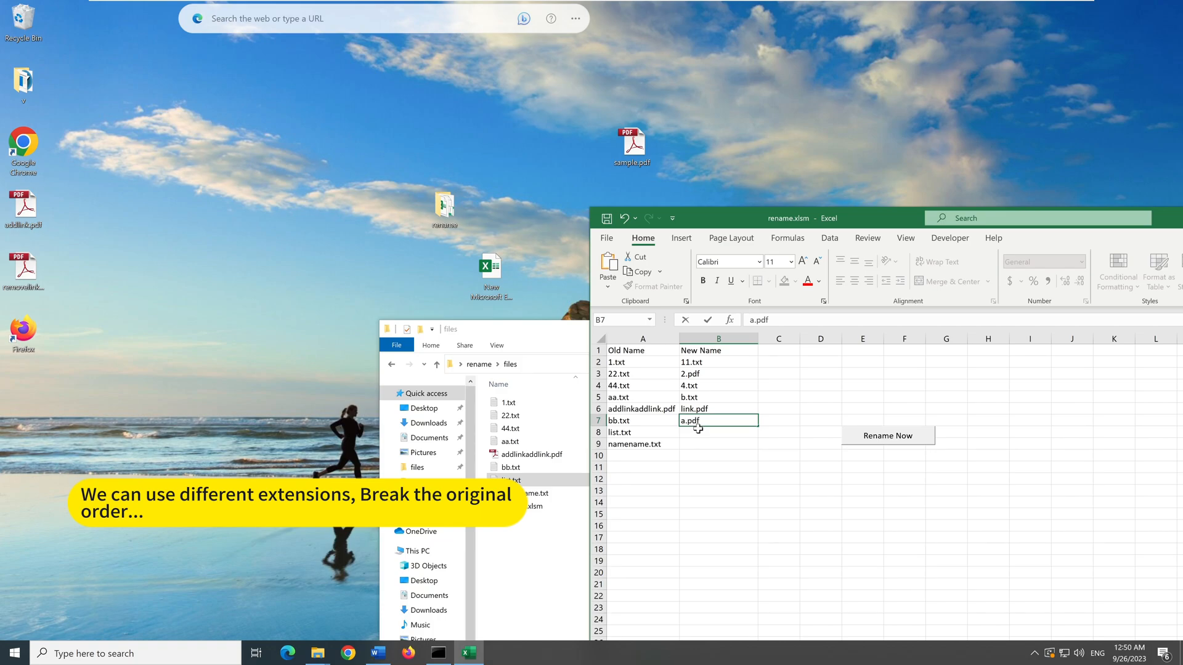
{"action": "left_click", "coordinate": [698, 429]}
{"action": "type", "text": "lis"}
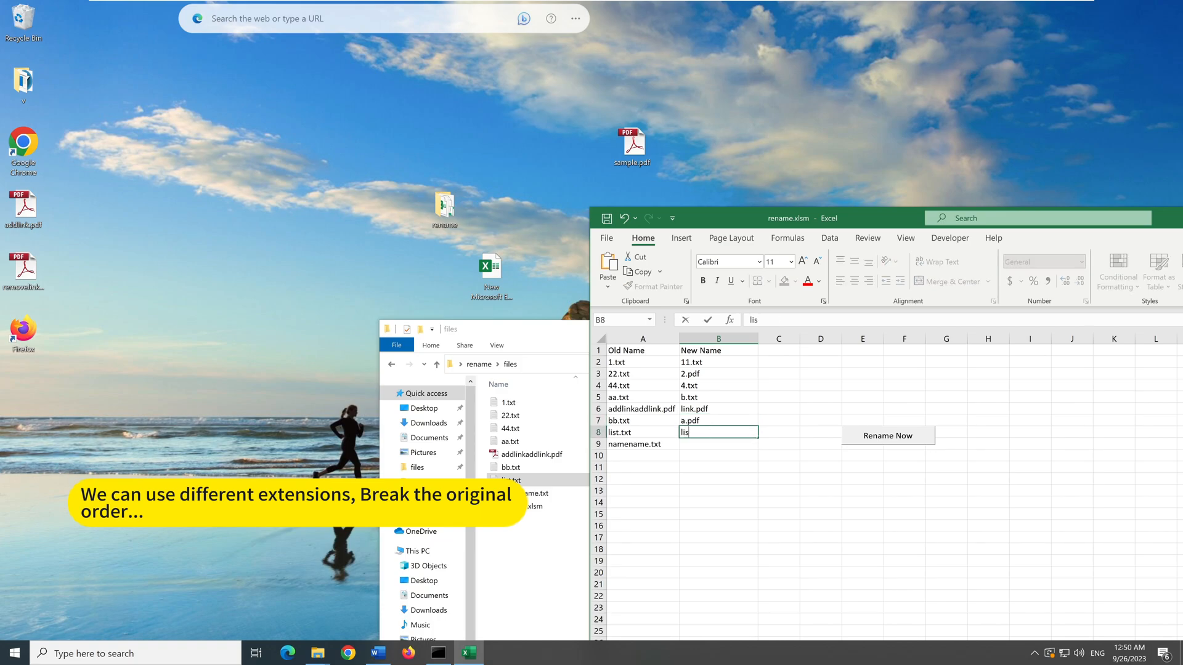
{"action": "type", "text": "t.pdf"}
{"action": "left_click", "coordinate": [695, 443]}
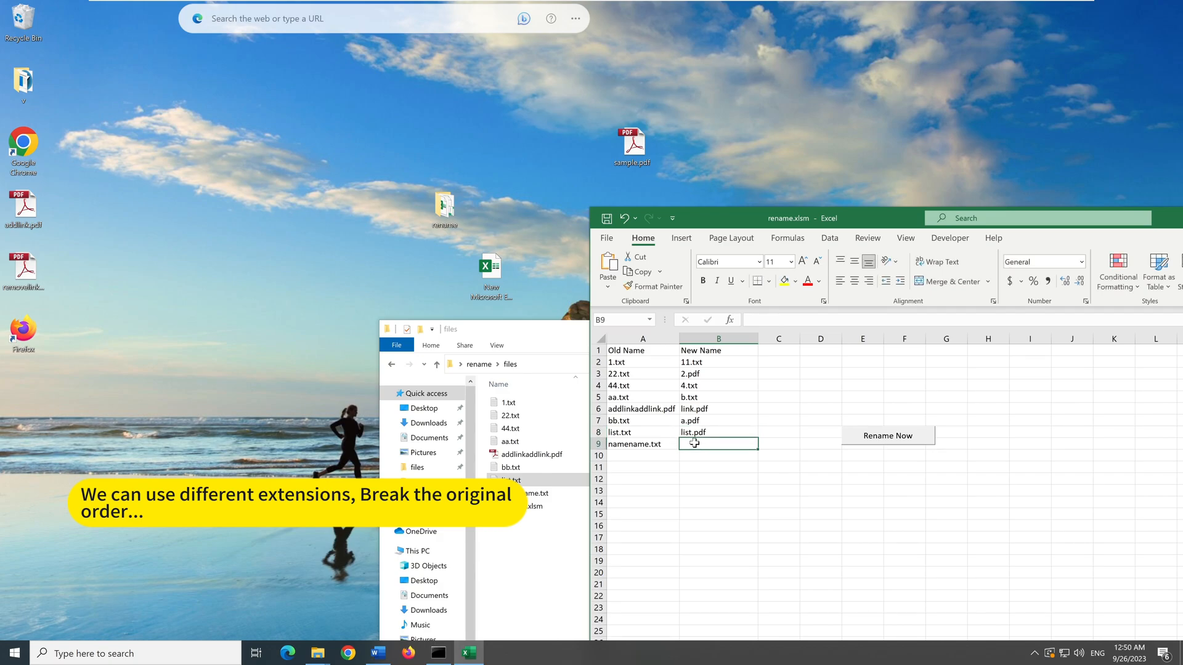
{"action": "type", "text": "name"}
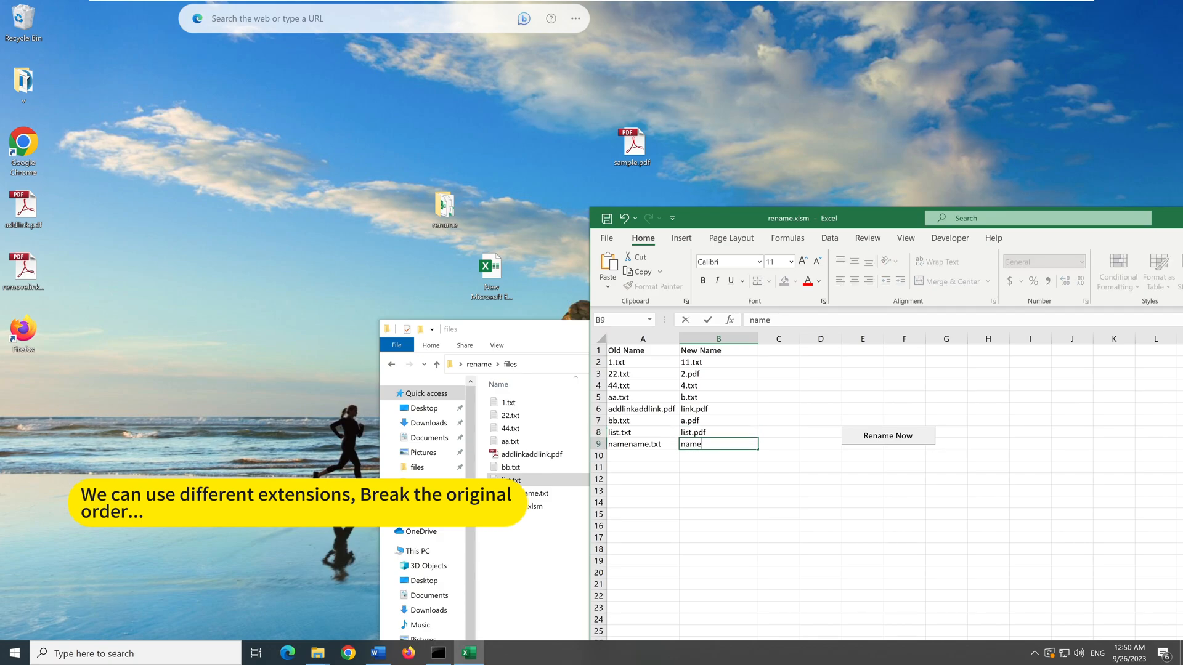
{"action": "type", "text": ".bat"}
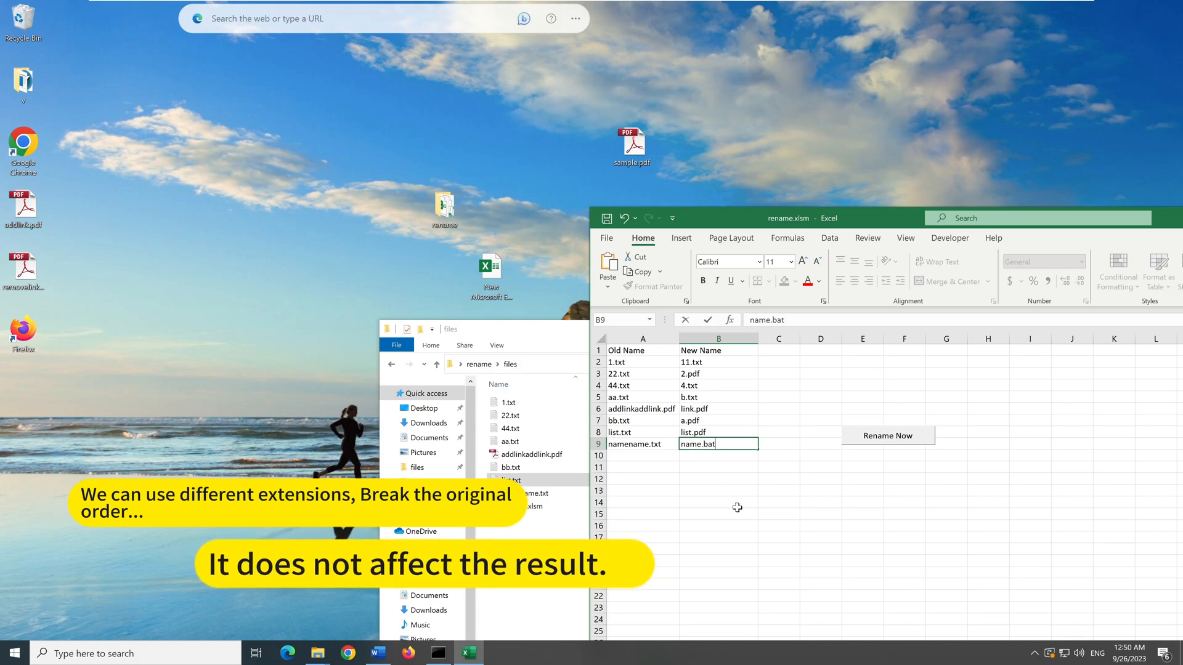
- Run Rename Now on the listed files and check the renamed items in the files folder window
{"action": "left_click", "coordinate": [737, 507]}
{"action": "left_click", "coordinate": [870, 438]}
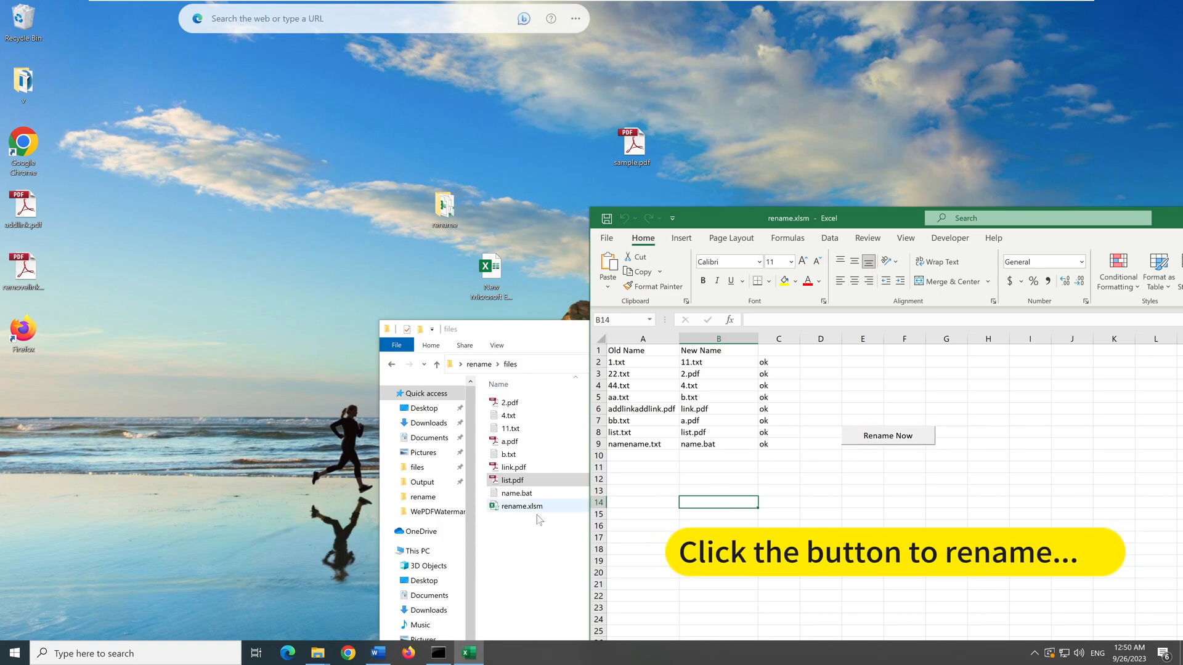
{"action": "left_click_drag", "start_coordinate": [539, 336], "coordinate": [352, 321]}
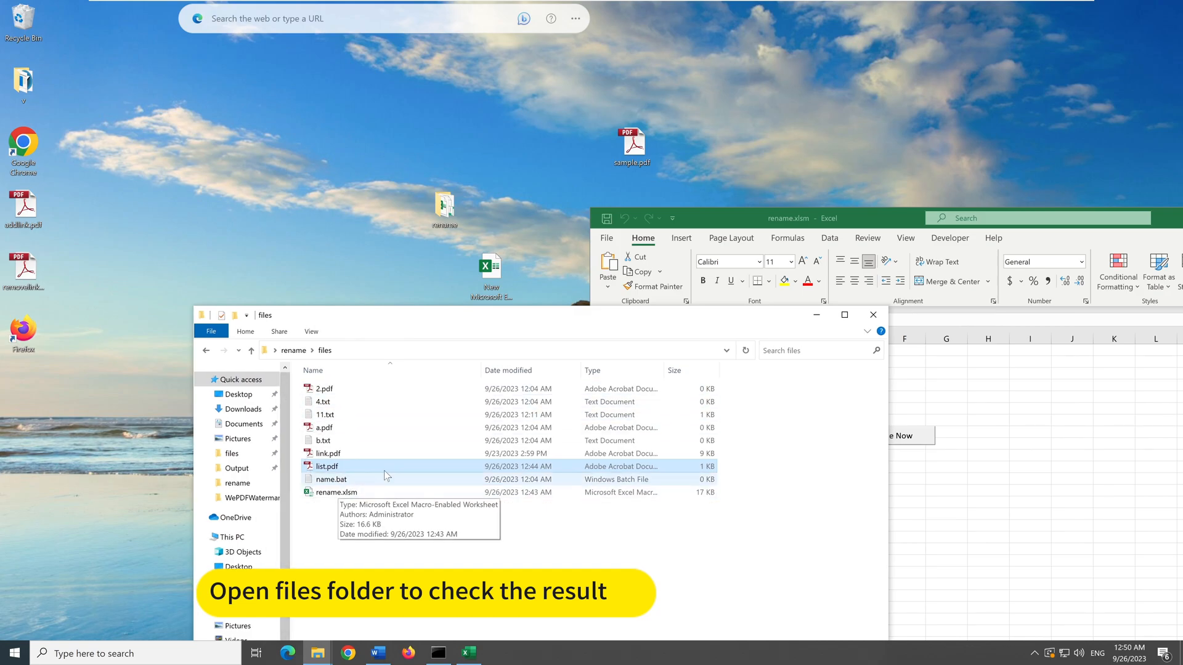
{"action": "left_click", "coordinate": [404, 536]}
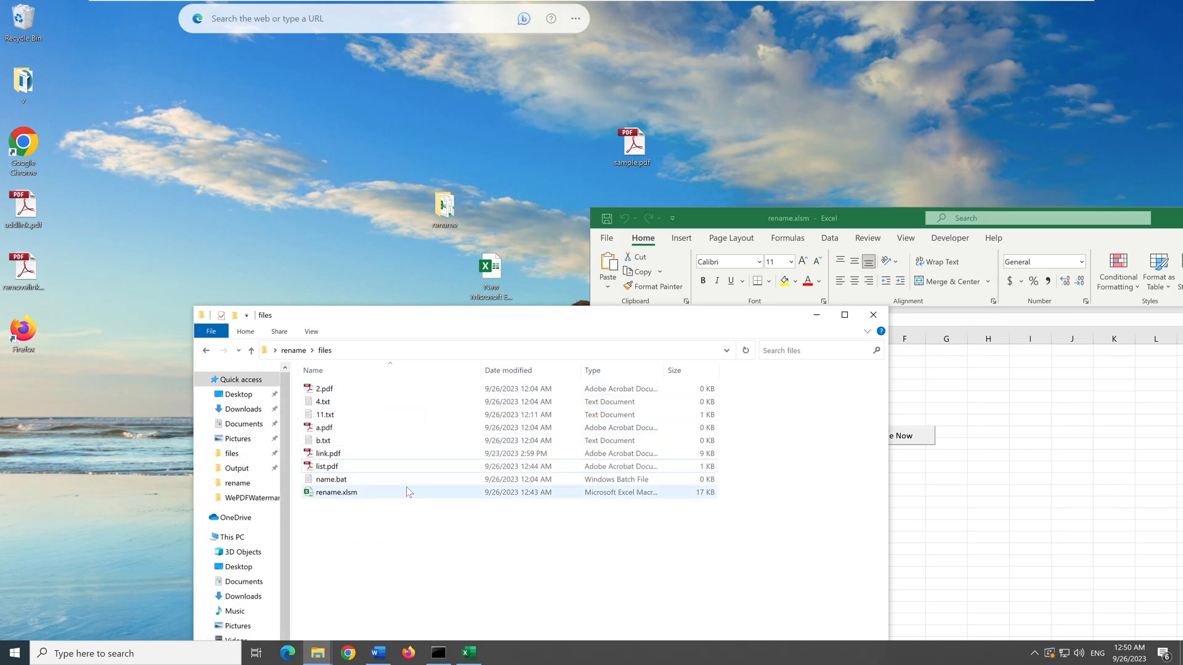
{"action": "left_click", "coordinate": [407, 479]}
{"action": "left_click", "coordinate": [486, 567]}
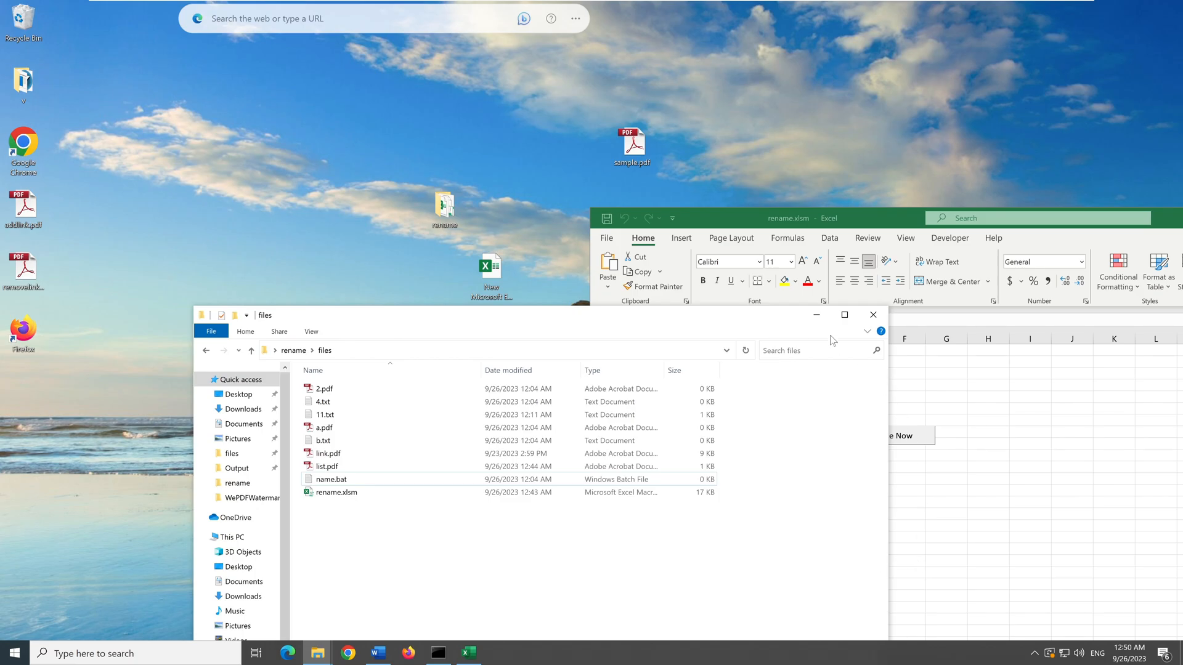
- Close the files folder window and close rename.xlsm without saving its changes
{"action": "left_click_drag", "start_coordinate": [793, 318], "coordinate": [682, 168]}
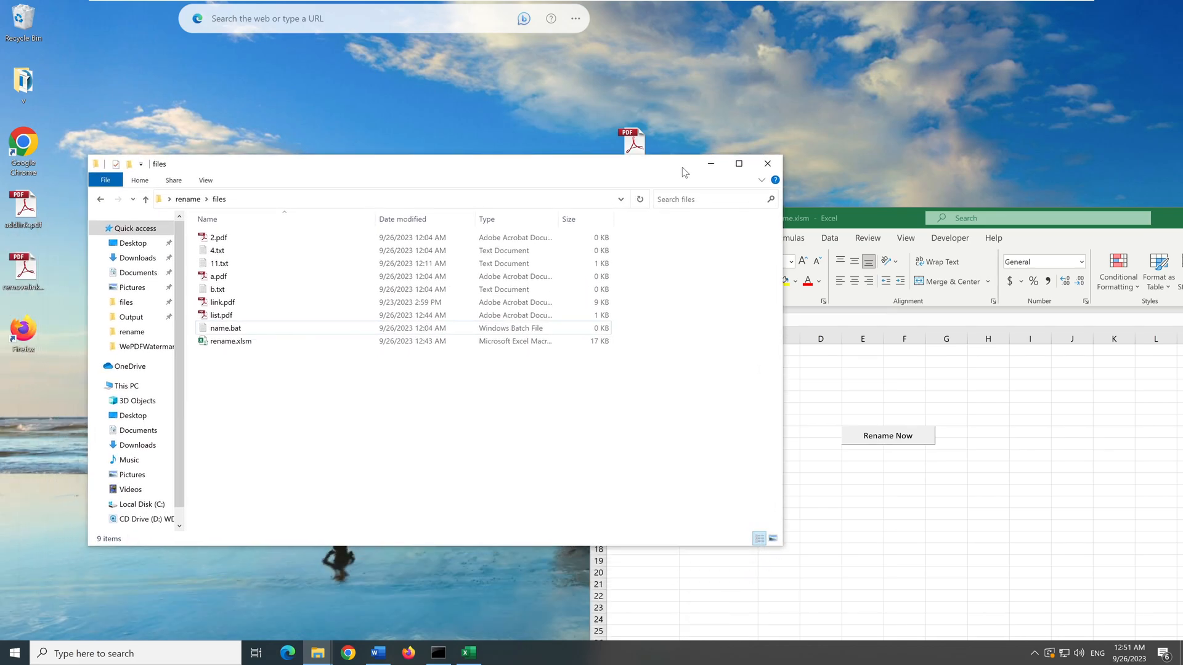
{"action": "left_click", "coordinate": [767, 163]}
{"action": "left_click_drag", "start_coordinate": [746, 225], "coordinate": [416, 172]}
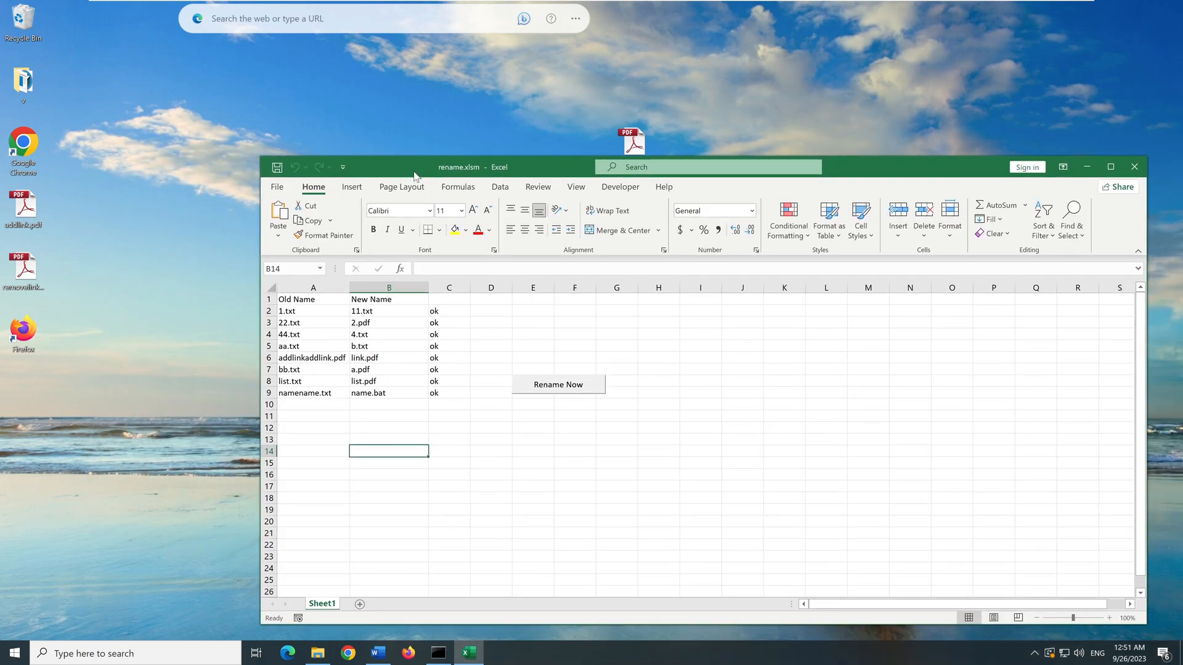
{"action": "left_click", "coordinate": [1134, 171]}
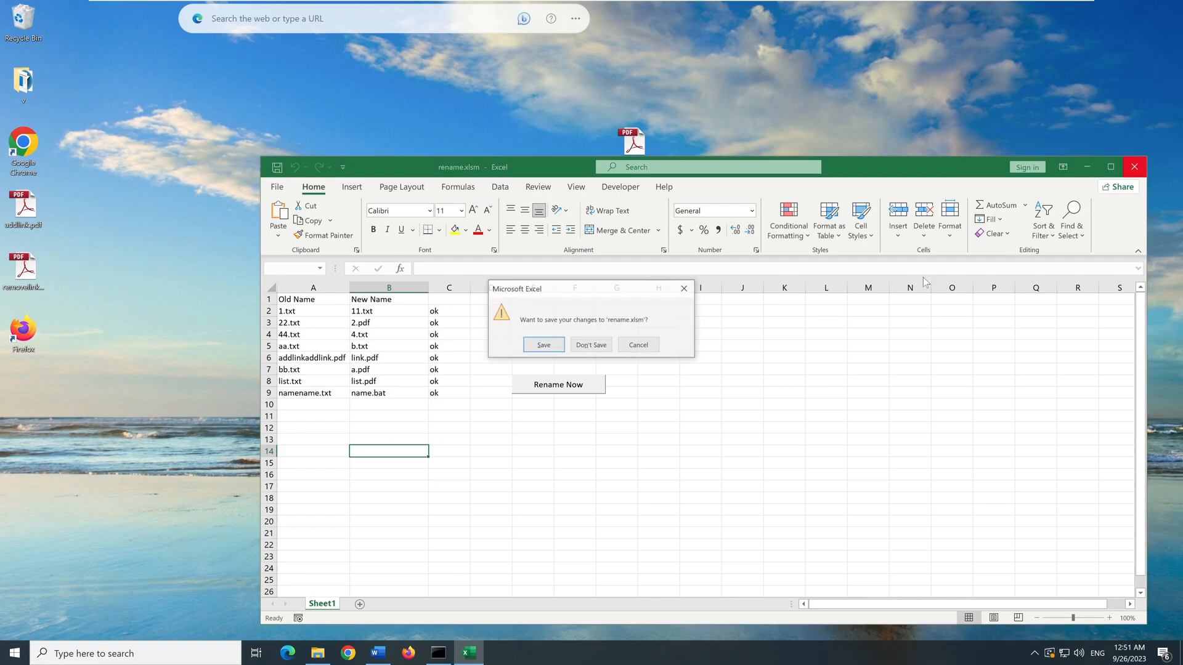
{"action": "left_click", "coordinate": [591, 345]}
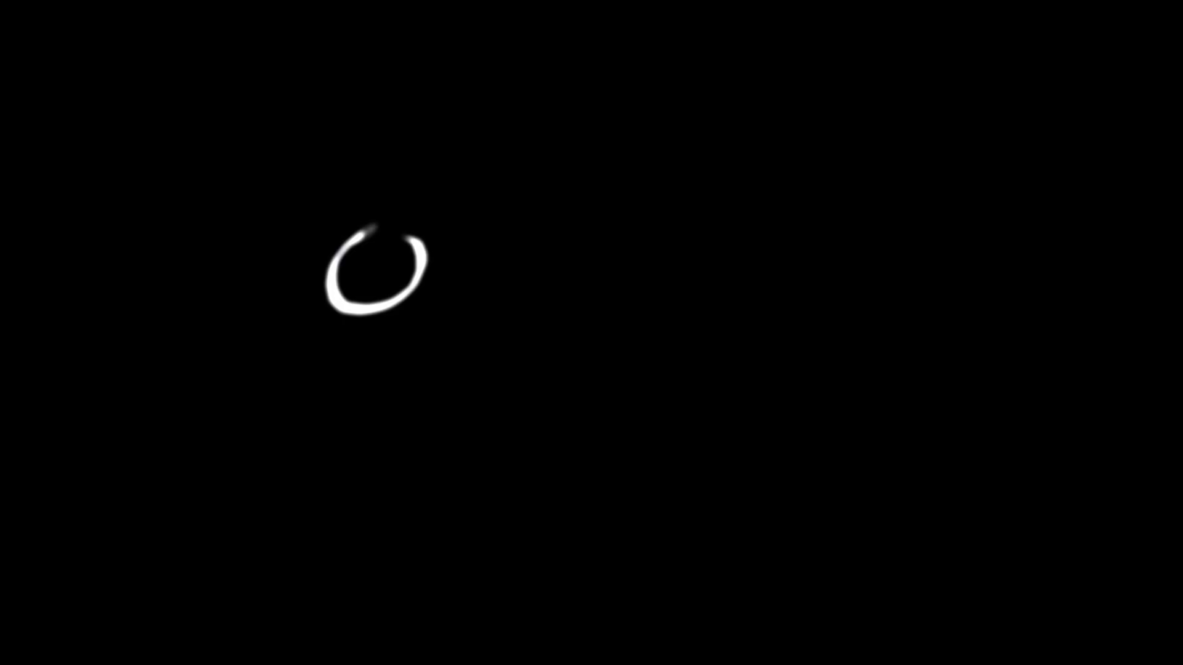